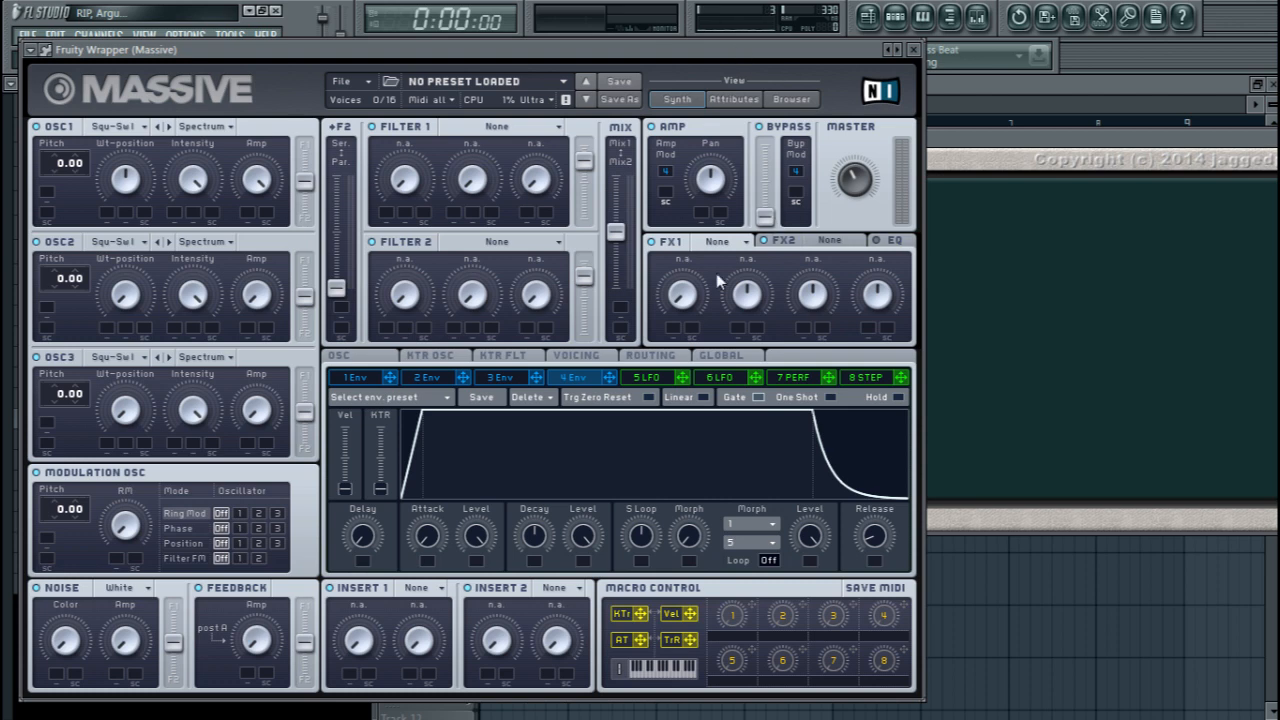
# Examine the FX1 and FX2 effect units, including the first FX1 knob and the selection of available effects.
pyautogui.click(790, 243)
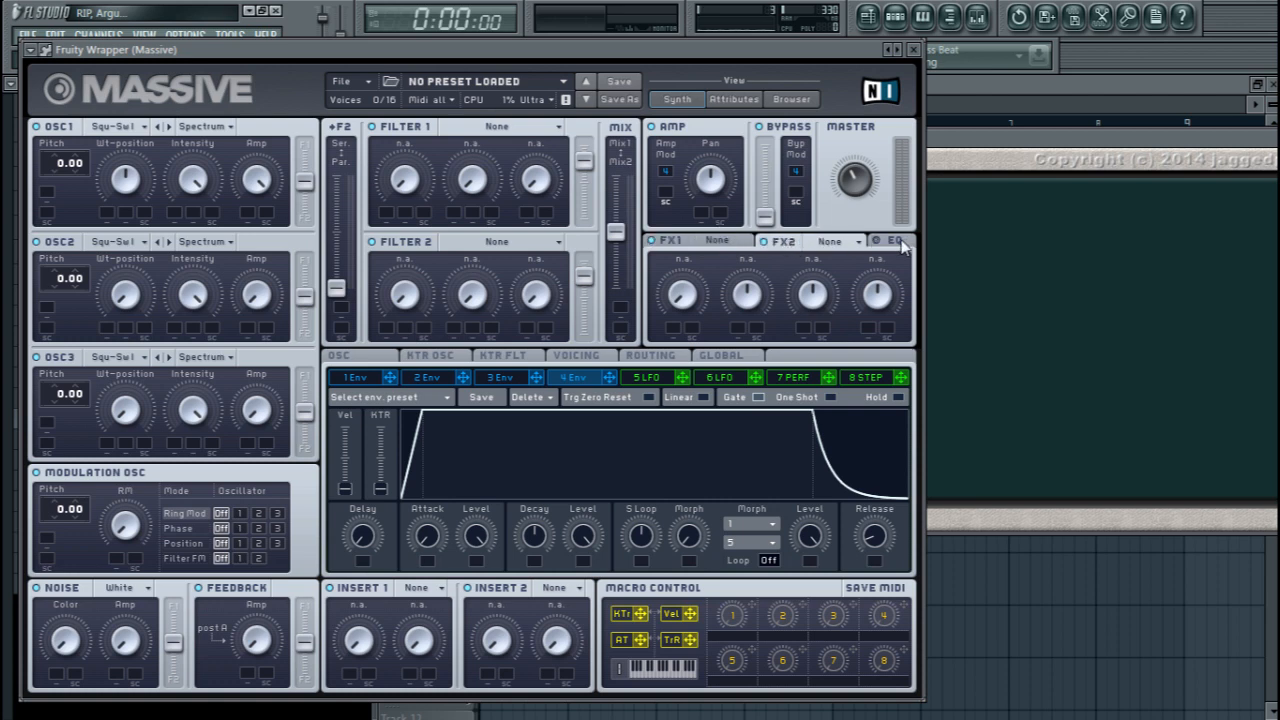
pyautogui.click(702, 243)
pyautogui.moveTo(682, 296); pyautogui.dragTo(684, 280)
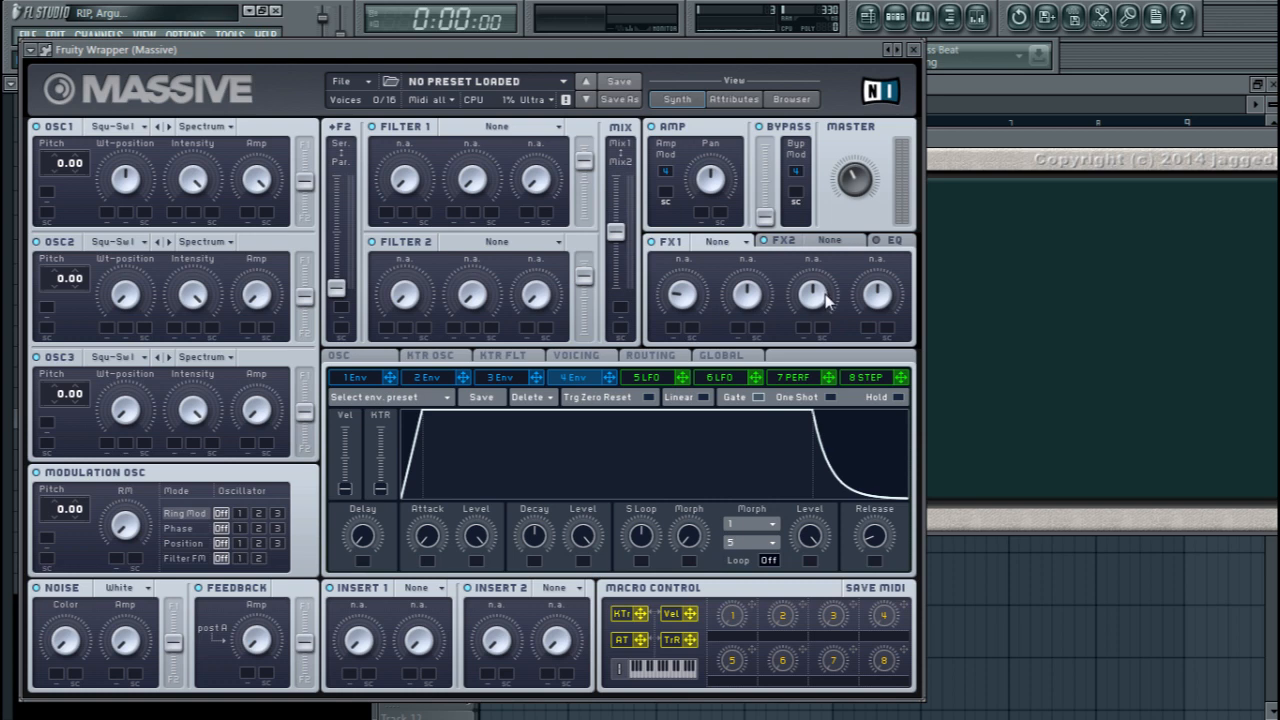
pyautogui.click(740, 243)
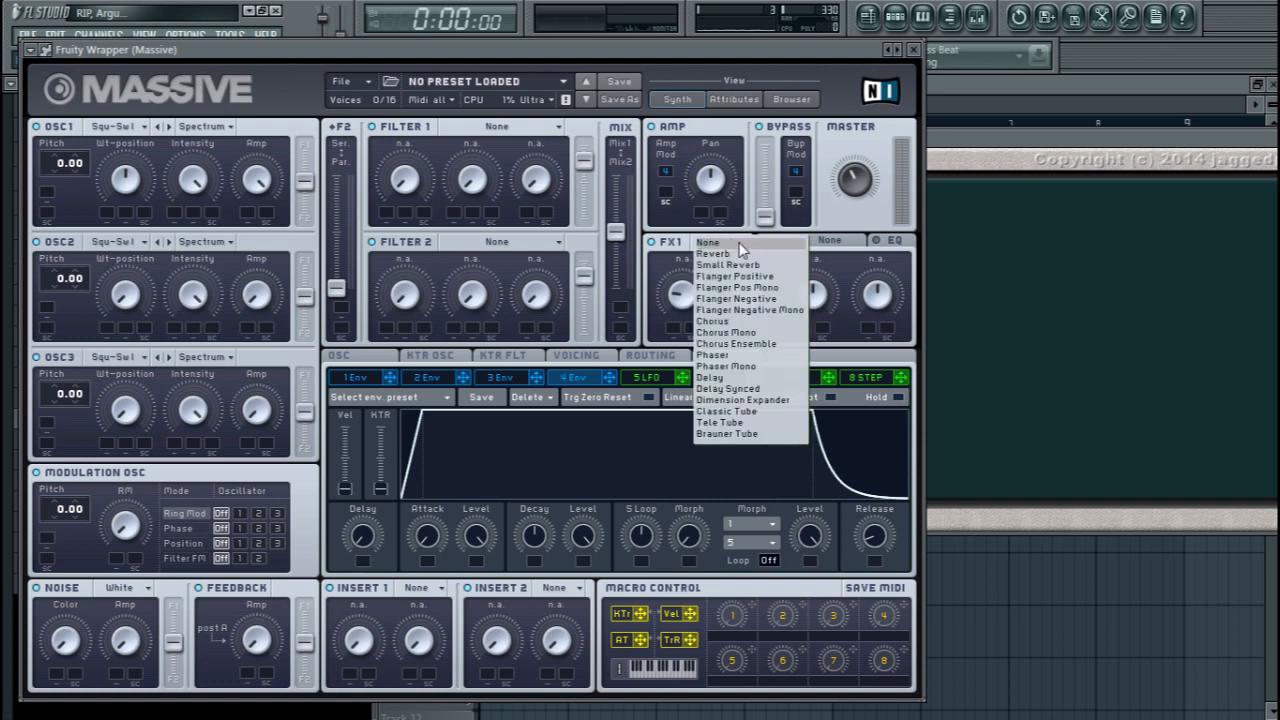
pyautogui.click(678, 238)
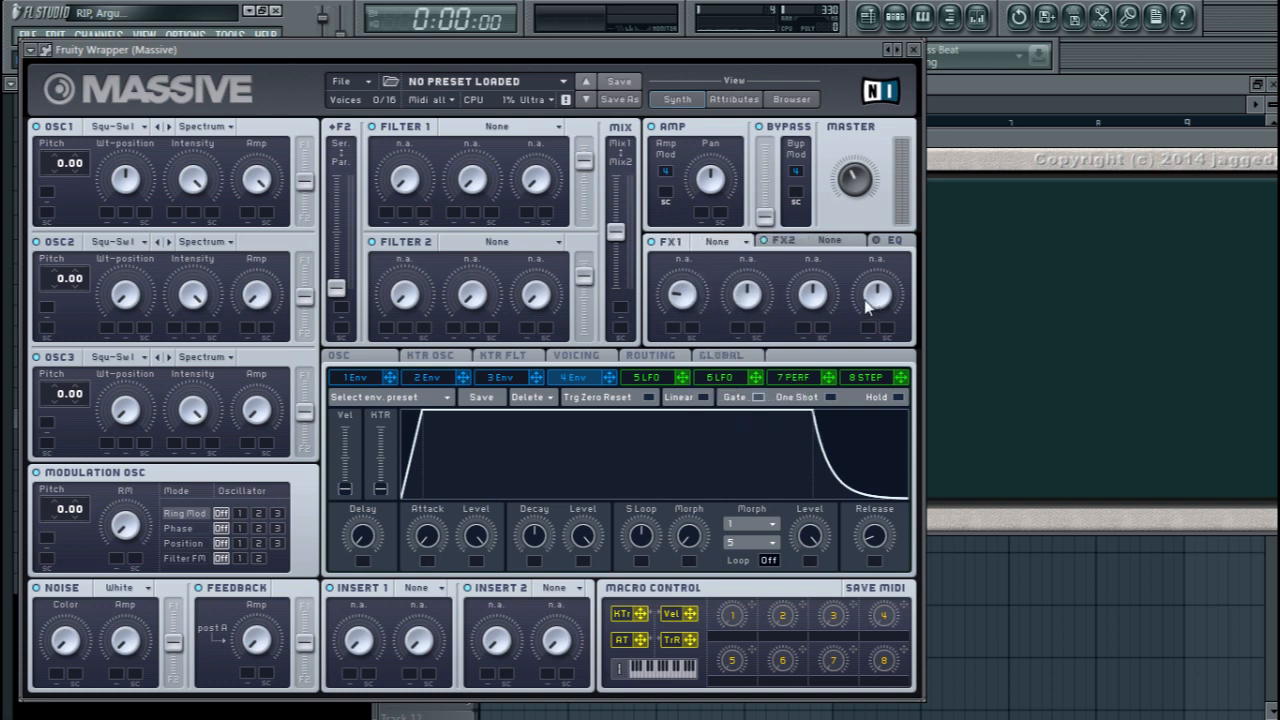
pyautogui.click(742, 242)
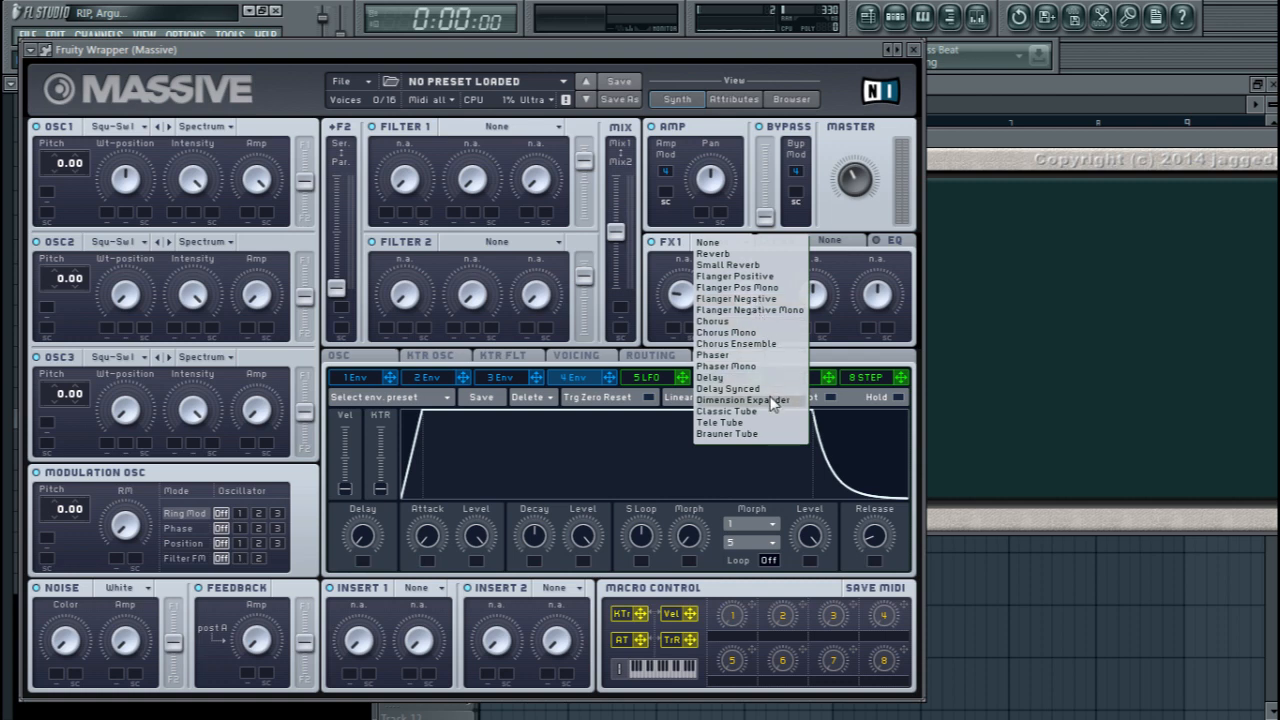
pyautogui.click(822, 210)
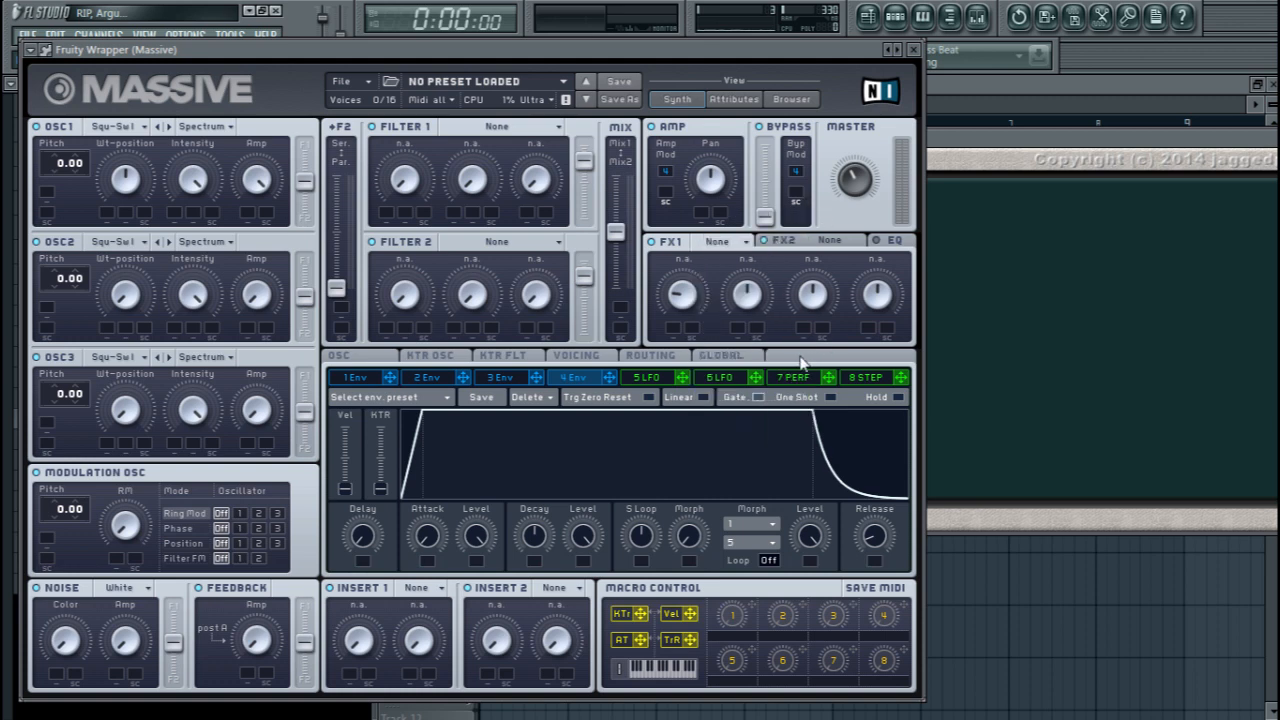
# Assign 5 LFO and 6 LFO as modulators of the first FX1 knob and remove both assignments again.
pyautogui.moveTo(684, 378); pyautogui.dragTo(683, 262)
pyautogui.moveTo(755, 383); pyautogui.dragTo(694, 290)
pyautogui.rightClick(697, 333)
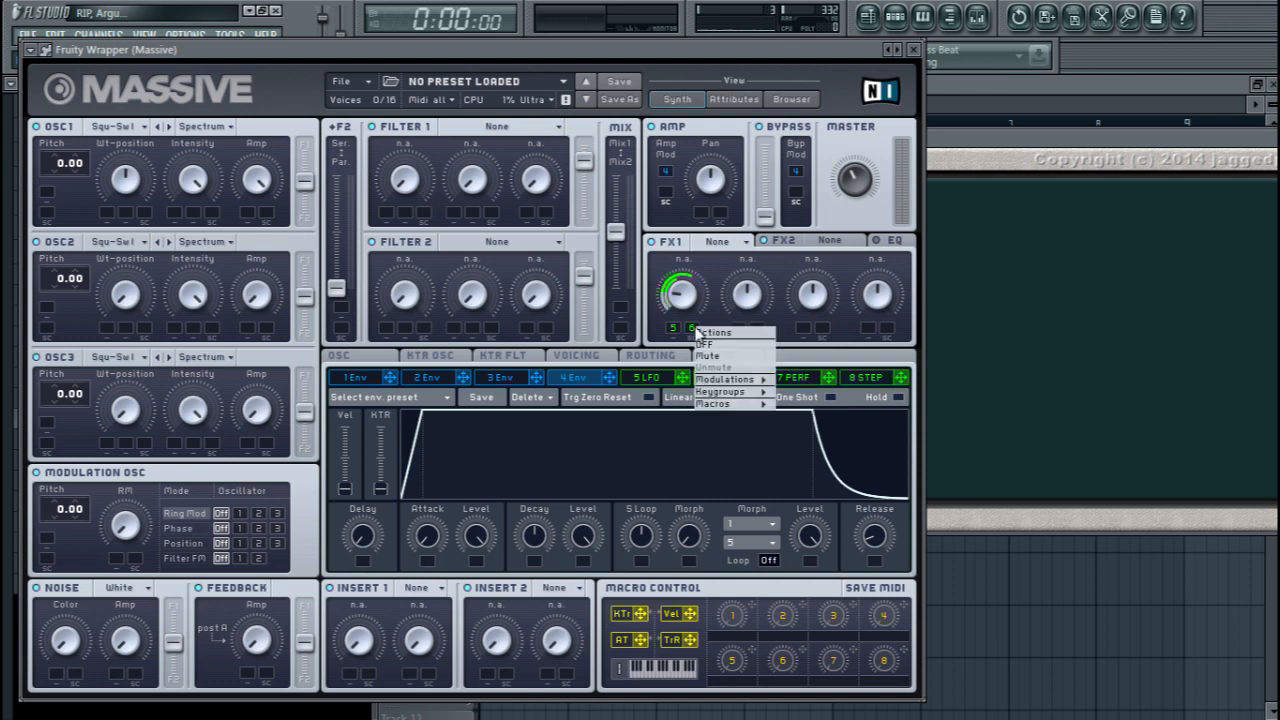
pyautogui.click(705, 345)
pyautogui.rightClick(673, 328)
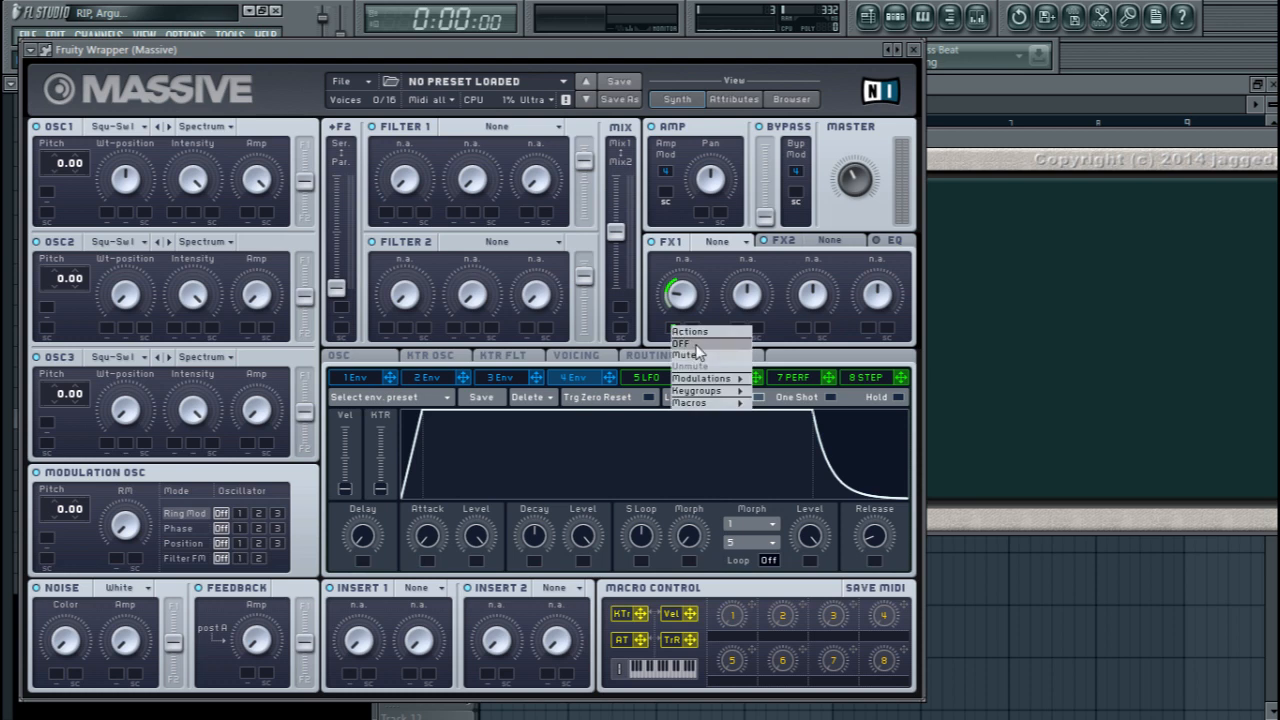
pyautogui.click(697, 345)
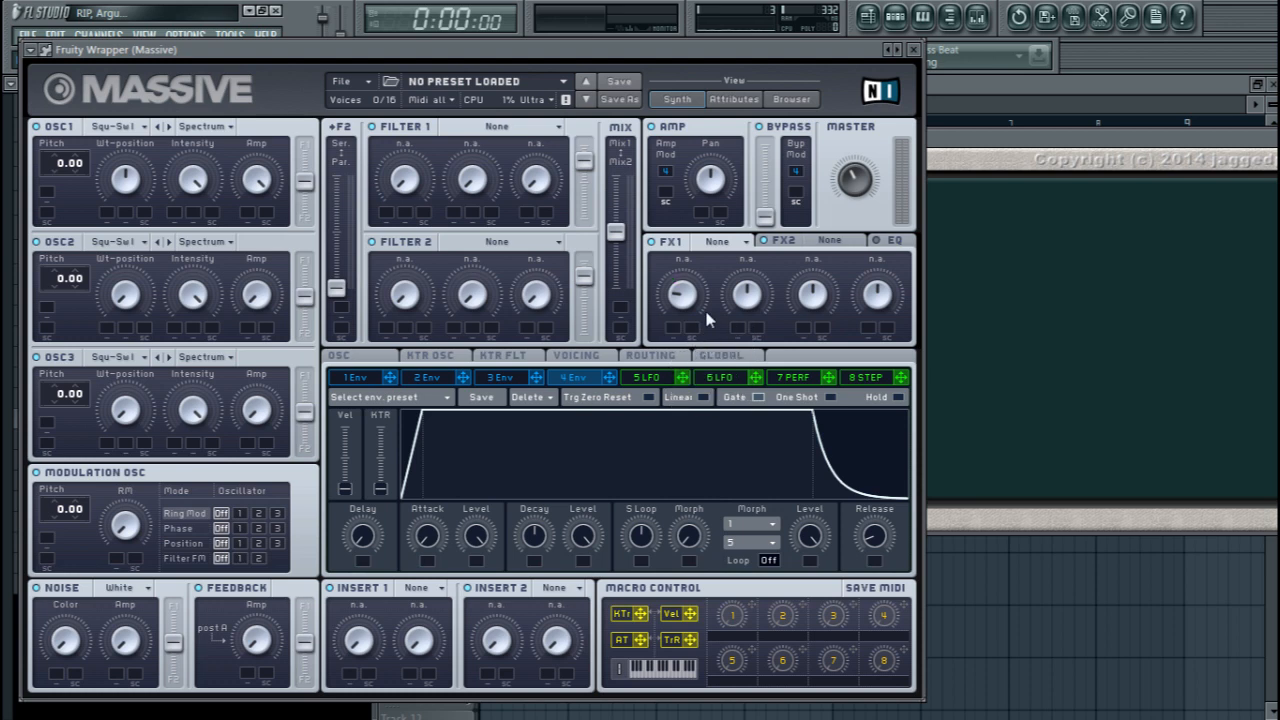
# Load the Reverb effect into the FX1 slot.
pyautogui.click(727, 245)
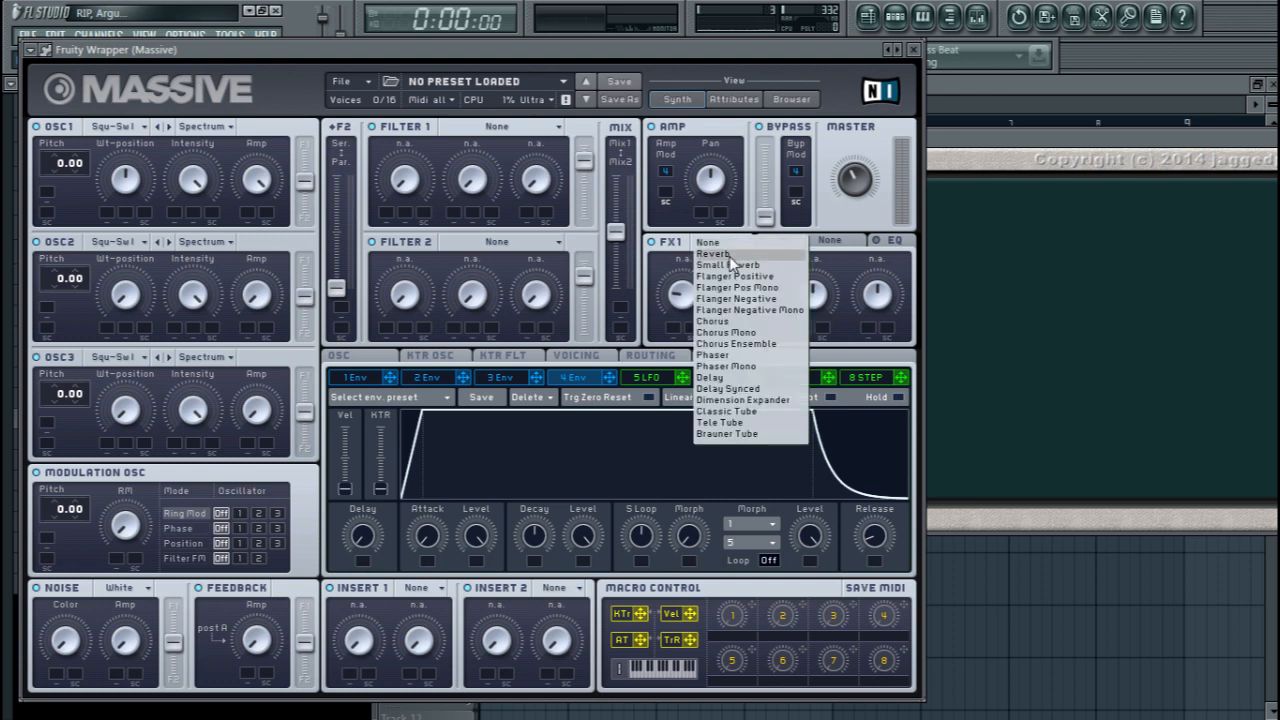
pyautogui.click(731, 260)
pyautogui.click(731, 241)
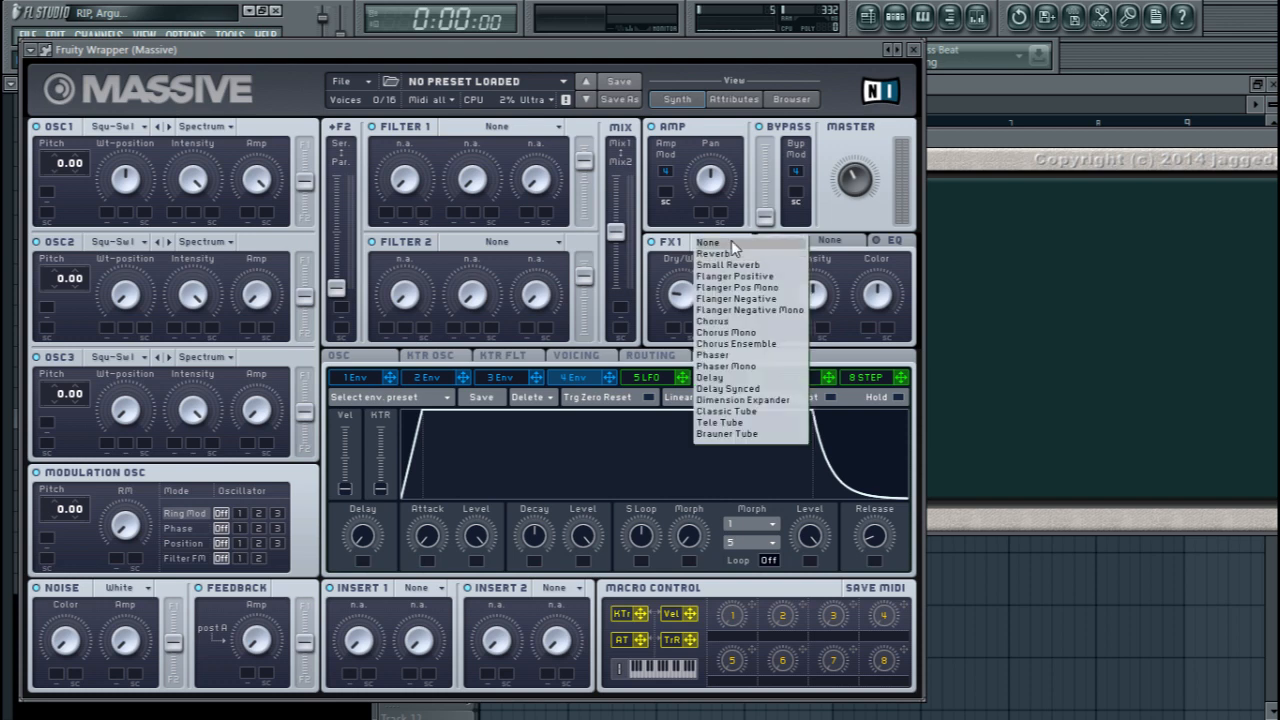
pyautogui.click(680, 240)
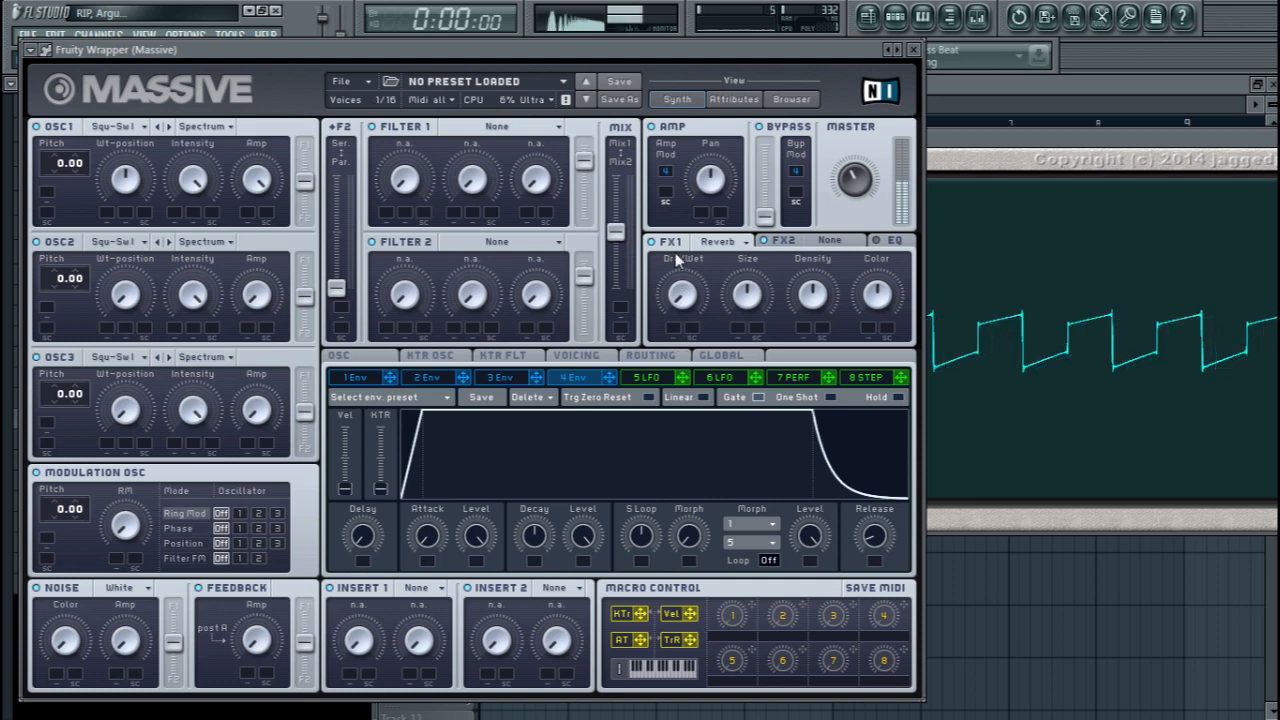
# Play a note through the fully wet reverb and turn its Dry/Wet down to fully dry.
pyautogui.click(652, 241)
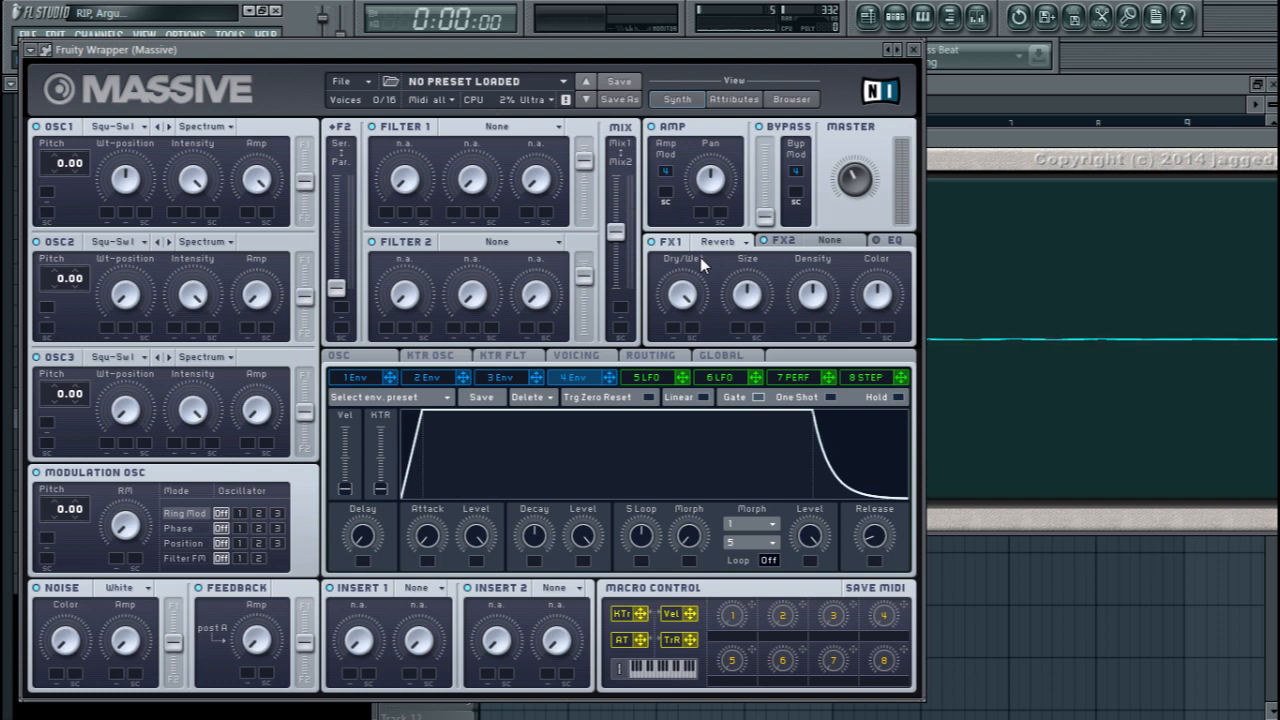
pyautogui.press('z')
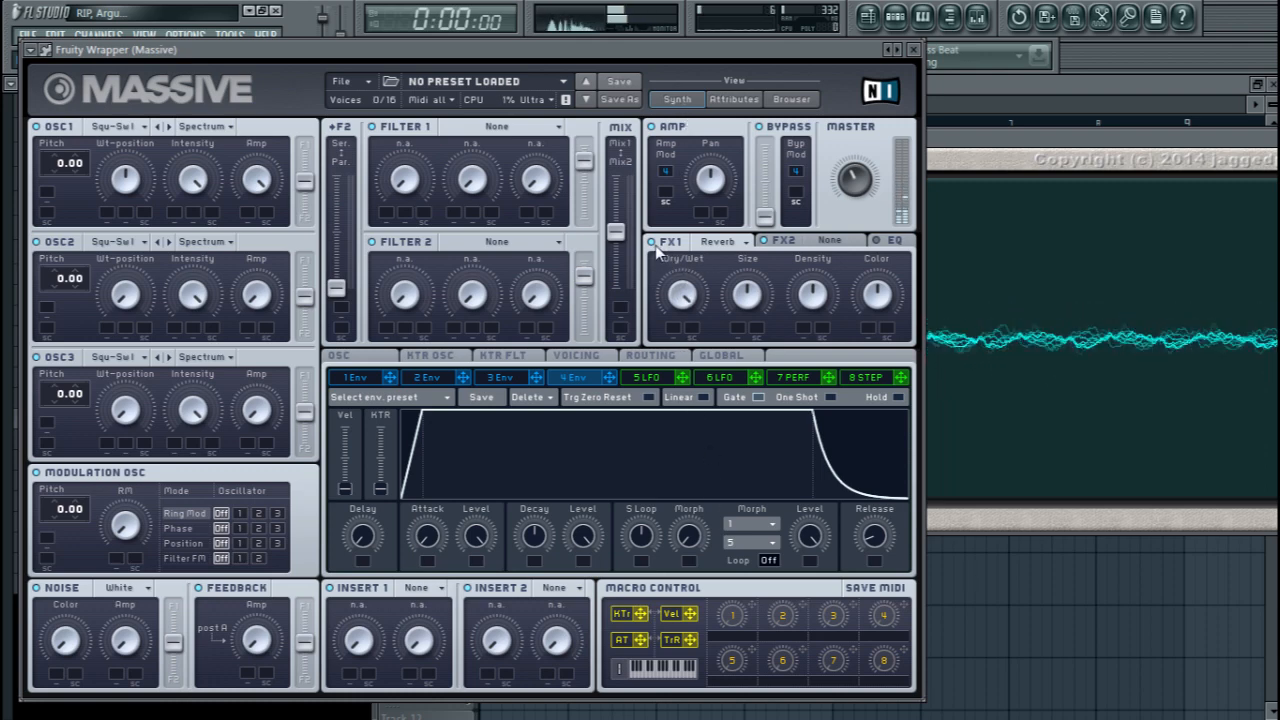
pyautogui.moveTo(682, 291); pyautogui.dragTo(683, 377)
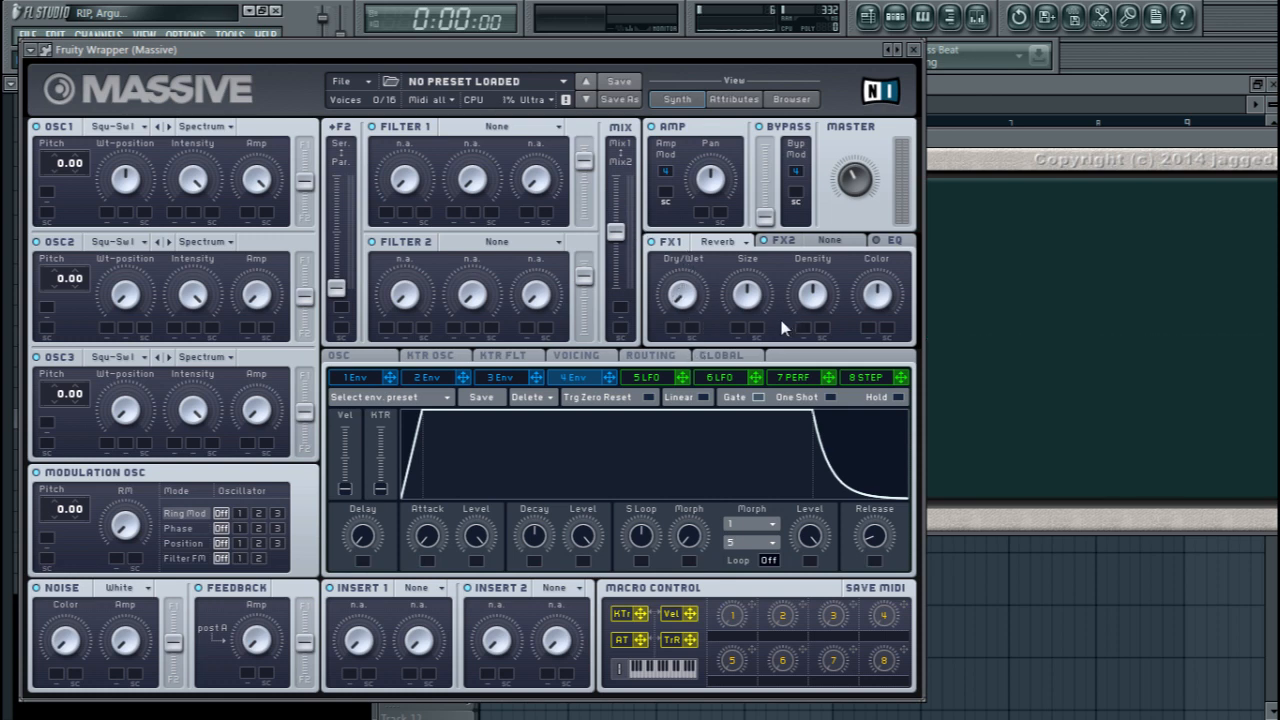
# Set the reverb's Dry/Wet to halfway, Size and Density well above halfway, and Color slightly above its midpoint.
pyautogui.moveTo(687, 295); pyautogui.dragTo(687, 265)
pyautogui.moveTo(813, 264); pyautogui.dragTo(798, 360)
pyautogui.moveTo(748, 295); pyautogui.dragTo(755, 228)
pyautogui.moveTo(681, 303); pyautogui.dragTo(681, 309)
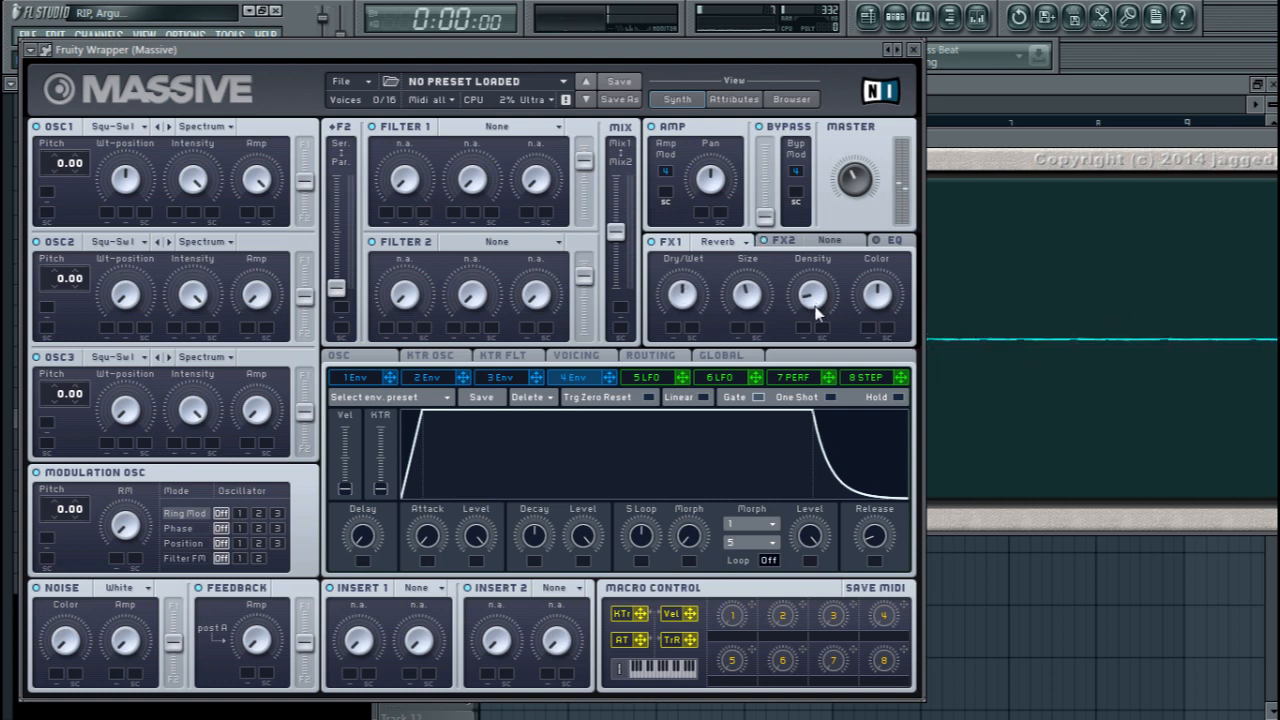
pyautogui.moveTo(752, 303); pyautogui.dragTo(813, 442)
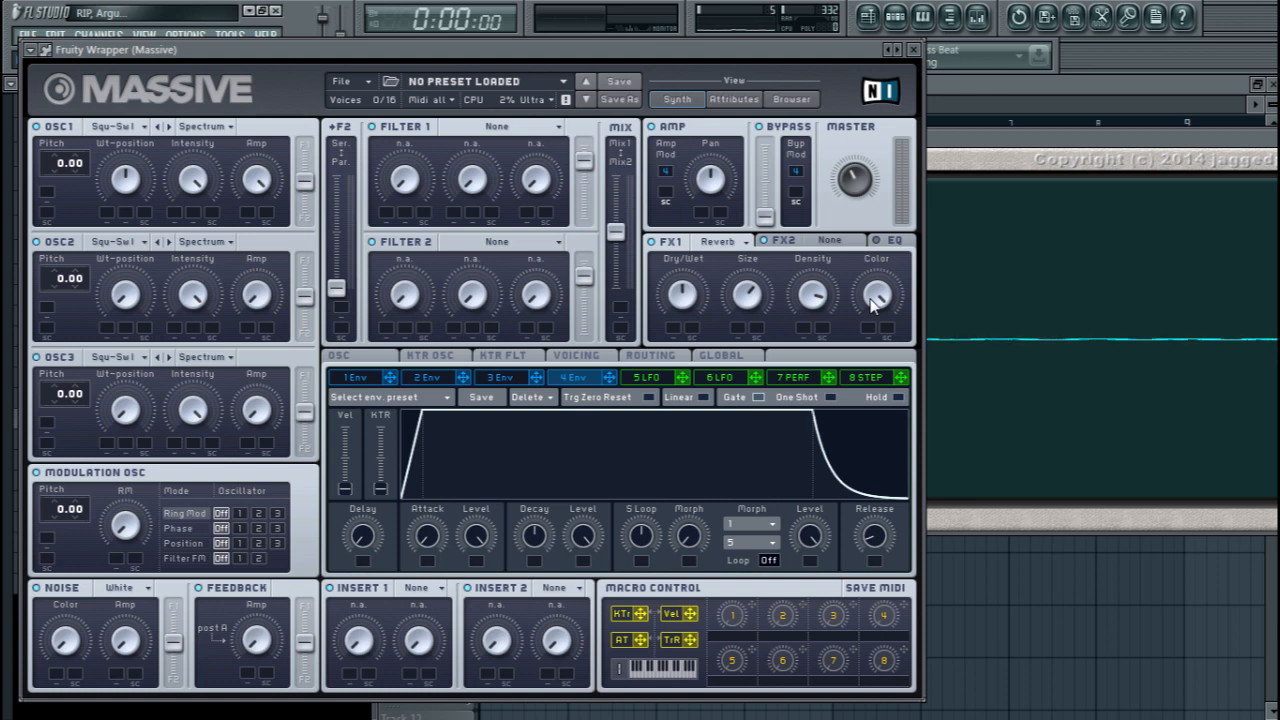
pyautogui.moveTo(872, 305); pyautogui.dragTo(866, 398)
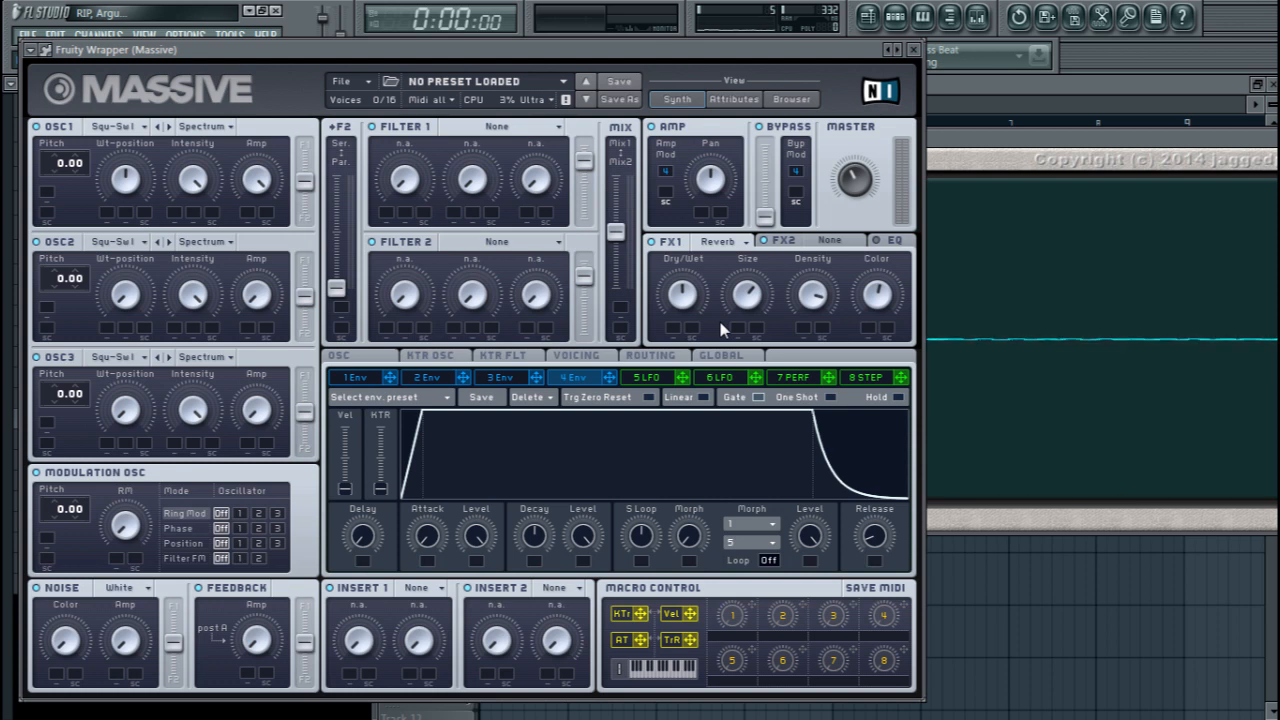
# Switch FX1 to Small Reverb and raise its Density.
pyautogui.click(742, 241)
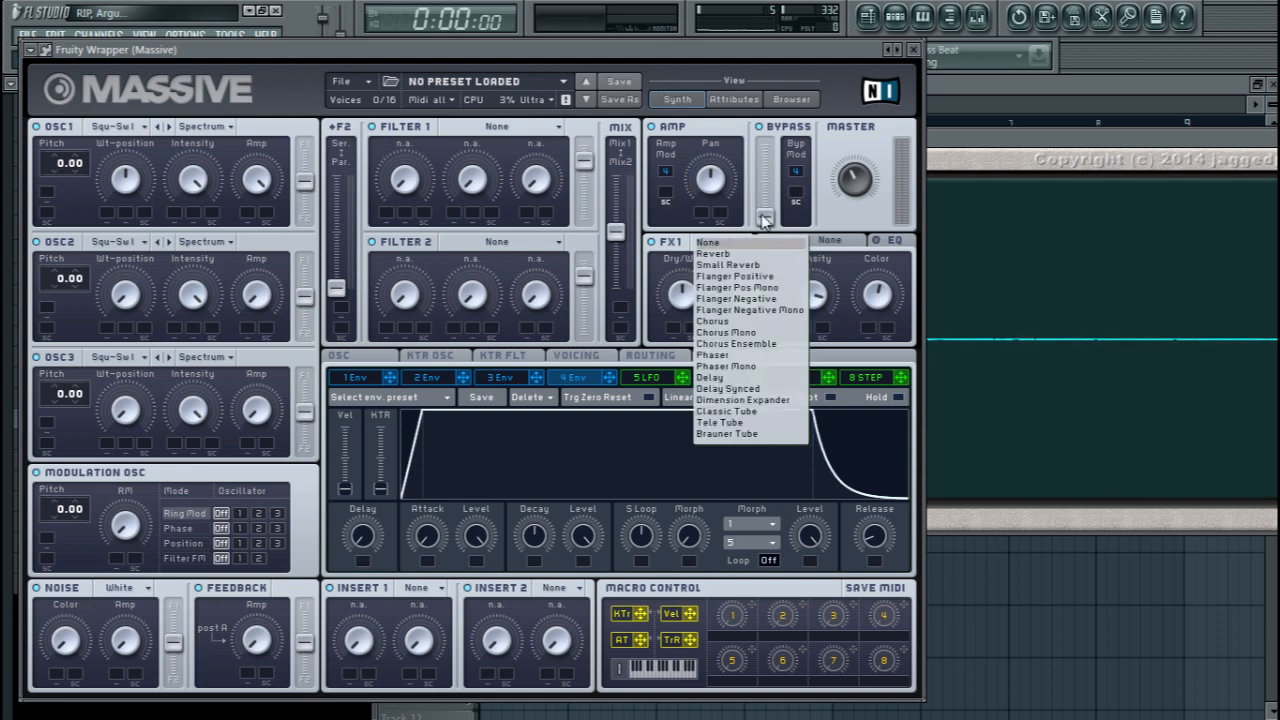
pyautogui.click(732, 265)
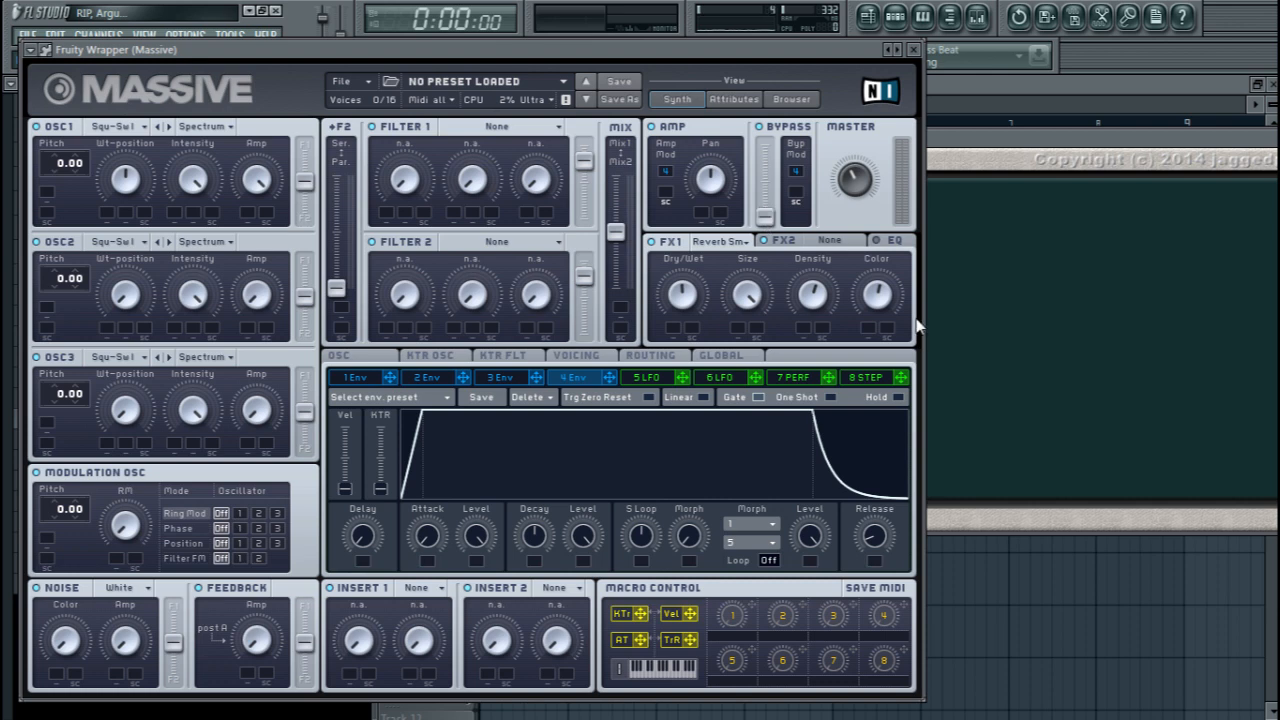
pyautogui.moveTo(816, 294); pyautogui.dragTo(827, 206)
# Switch FX1 back to Reverb and play a note to hear it.
pyautogui.click(724, 242)
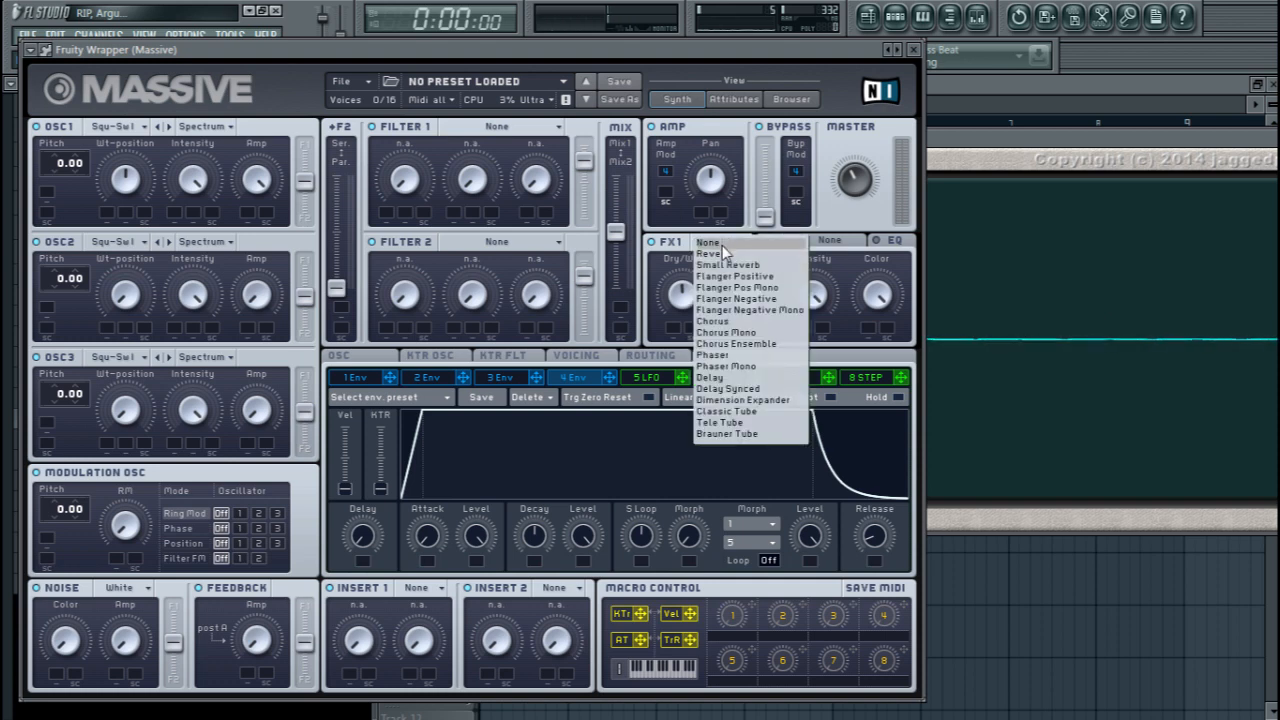
pyautogui.click(739, 255)
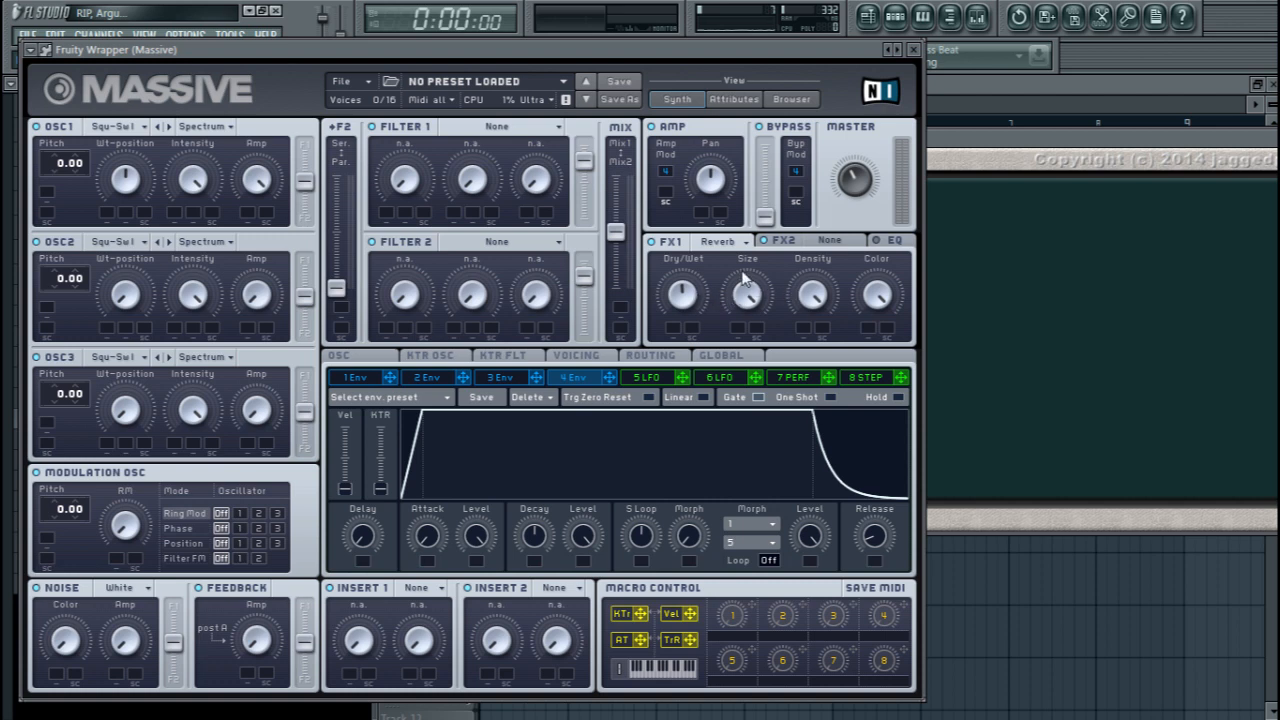
pyautogui.press('z')
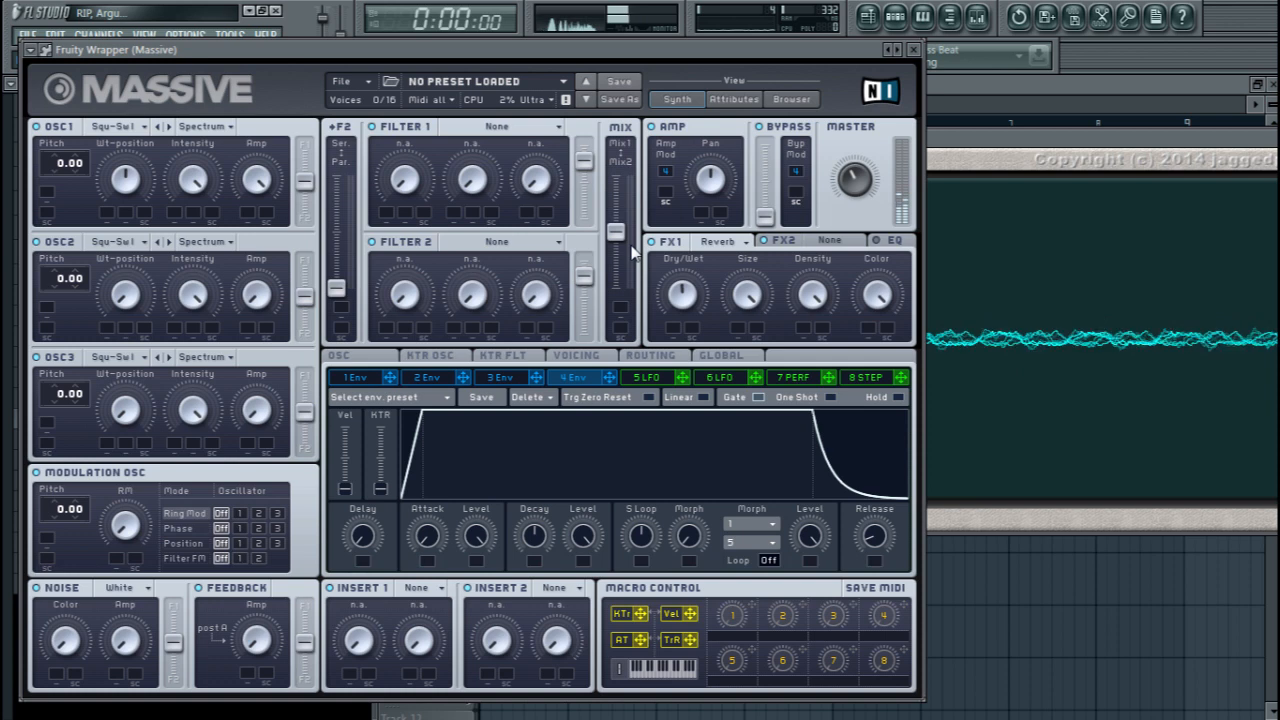
# Move the Massive window slightly lower and load the Flanger Positive effect into FX1.
pyautogui.moveTo(514, 50); pyautogui.dragTo(511, 64)
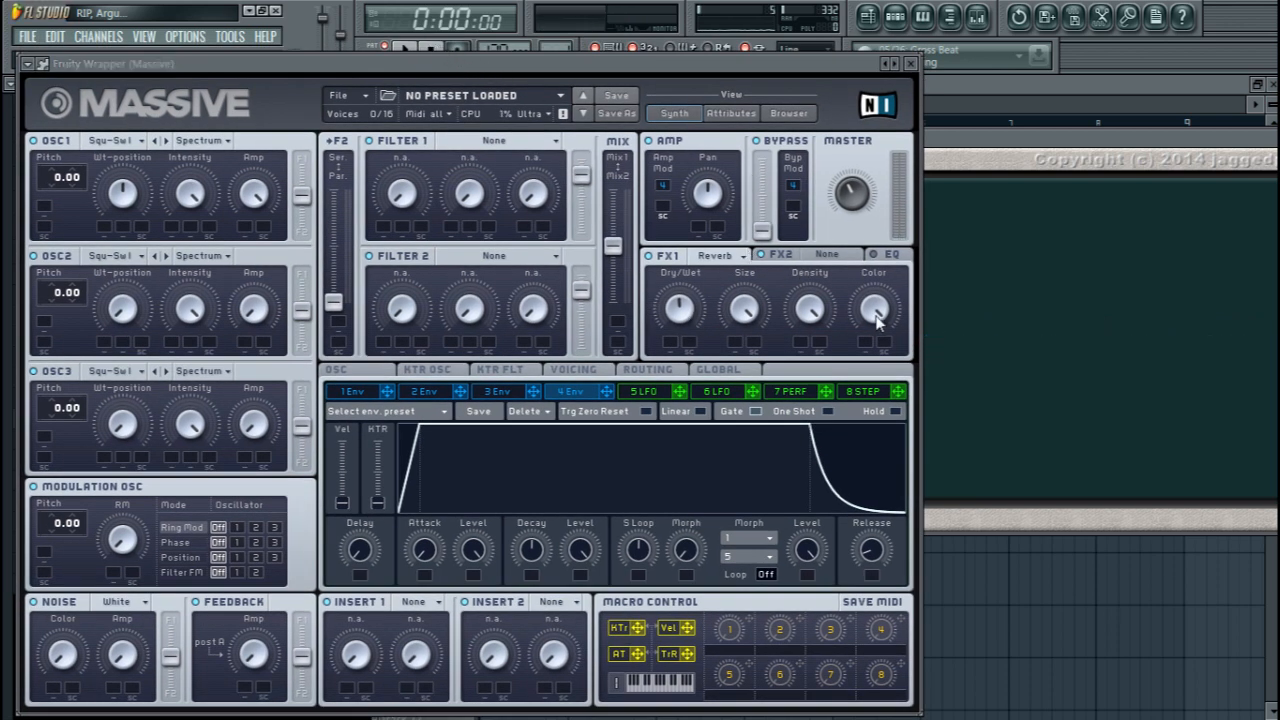
pyautogui.click(714, 256)
pyautogui.click(717, 261)
pyautogui.click(716, 258)
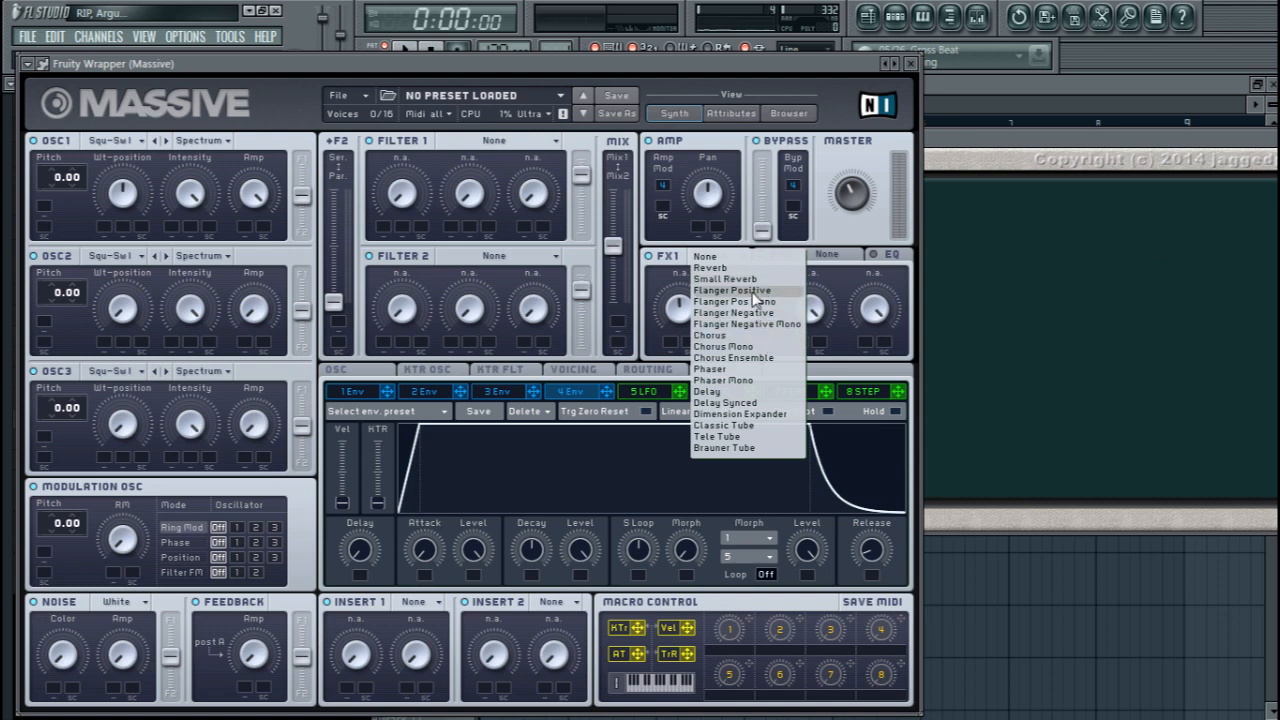
pyautogui.click(755, 292)
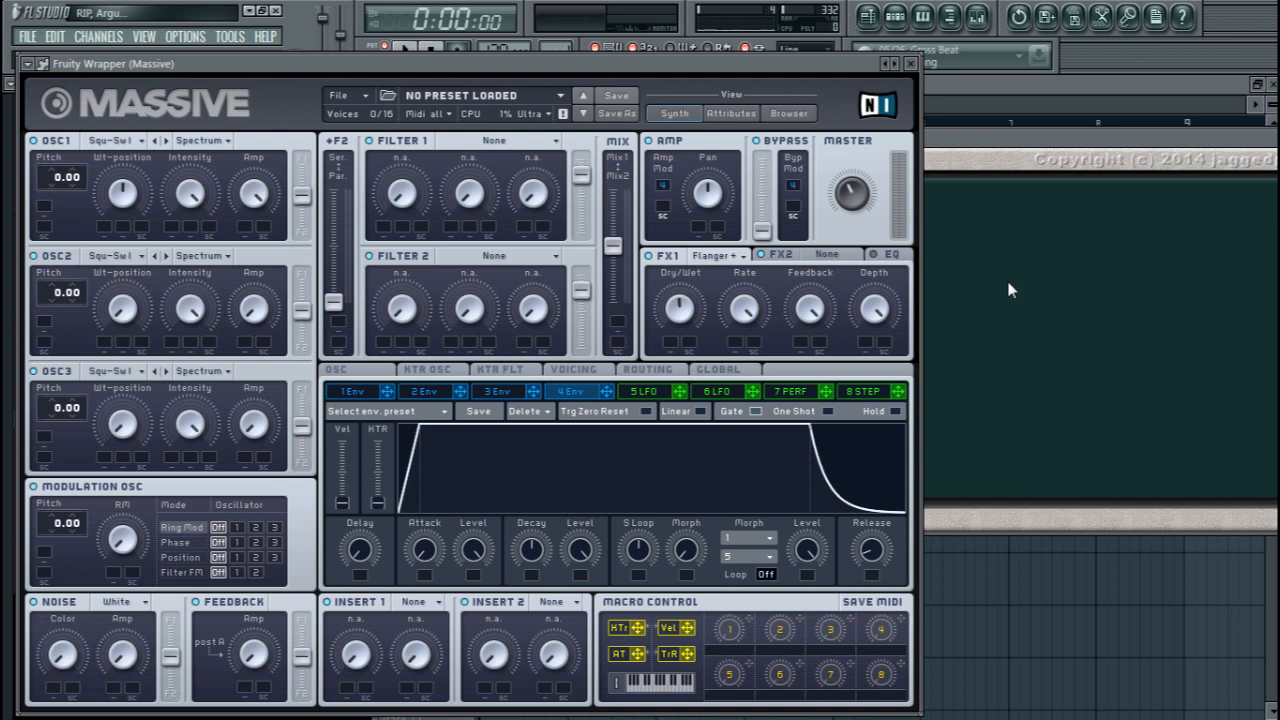
# Play a note through the flanger and set its Rate, Feedback and Depth to their midpoints.
pyautogui.press('z')
pyautogui.moveTo(740, 312); pyautogui.dragTo(749, 365)
pyautogui.moveTo(810, 320)
pyautogui.mouseDown()
pyautogui.moveTo(794, 366)
pyautogui.moveTo(789, 277)
pyautogui.moveTo(797, 258)
pyautogui.moveTo(791, 336)
pyautogui.moveTo(815, 215)
pyautogui.moveTo(808, 307)
pyautogui.mouseUp()
pyautogui.moveTo(878, 313)
pyautogui.mouseDown()
pyautogui.moveTo(882, 389)
pyautogui.moveTo(864, 290)
pyautogui.mouseUp()
# Compare the Flanger Negative and Flanger Positive effects in FX1 by alternating between them, finishing on Flanger Positive.
pyautogui.click(743, 256)
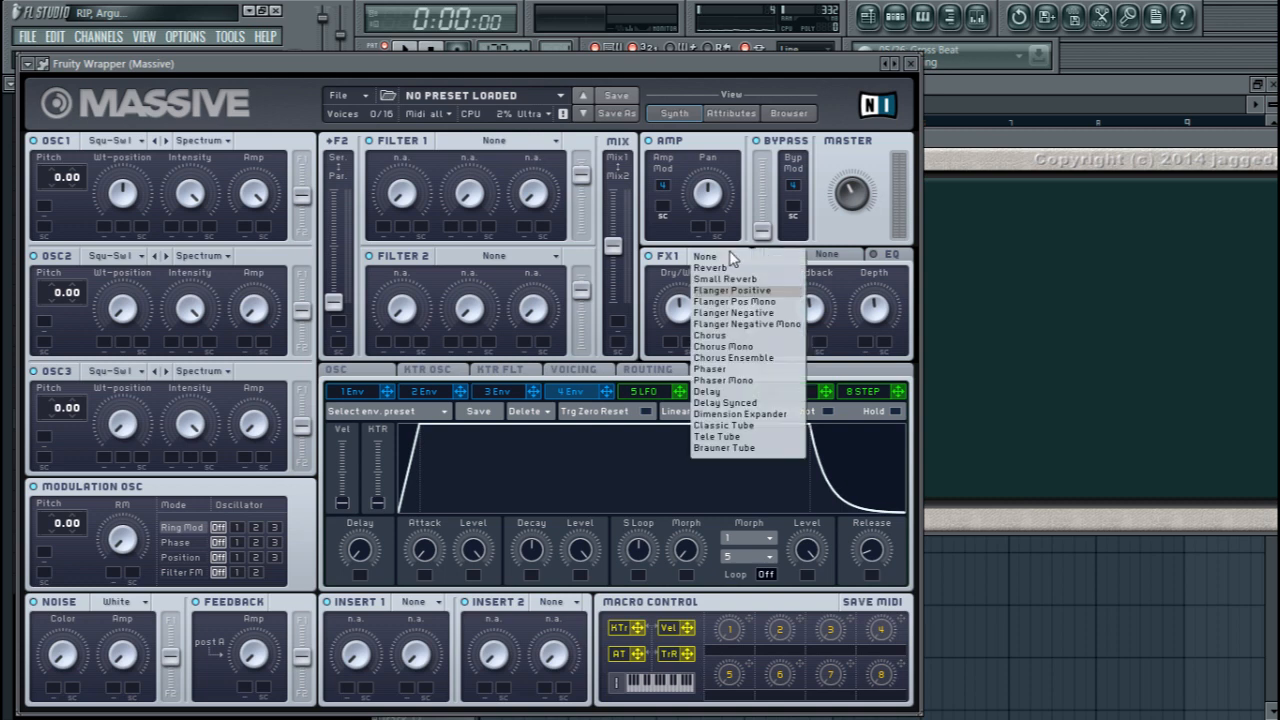
pyautogui.click(764, 313)
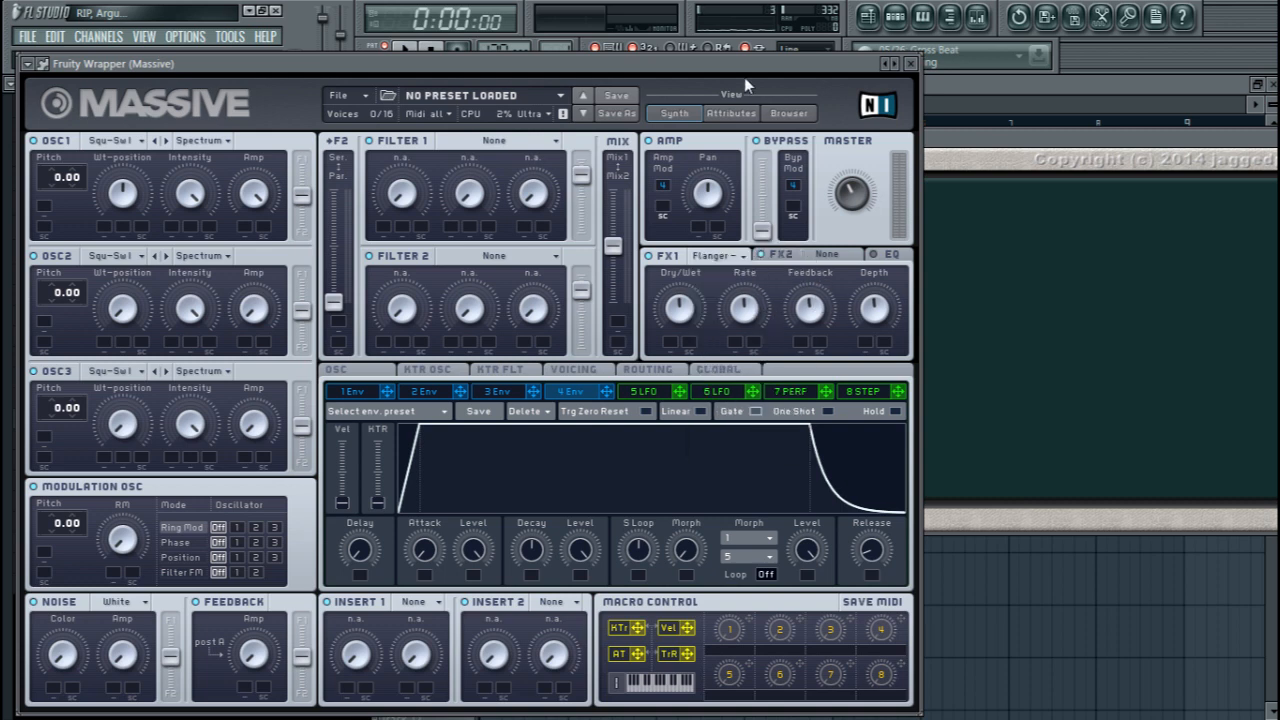
pyautogui.click(737, 258)
pyautogui.click(730, 290)
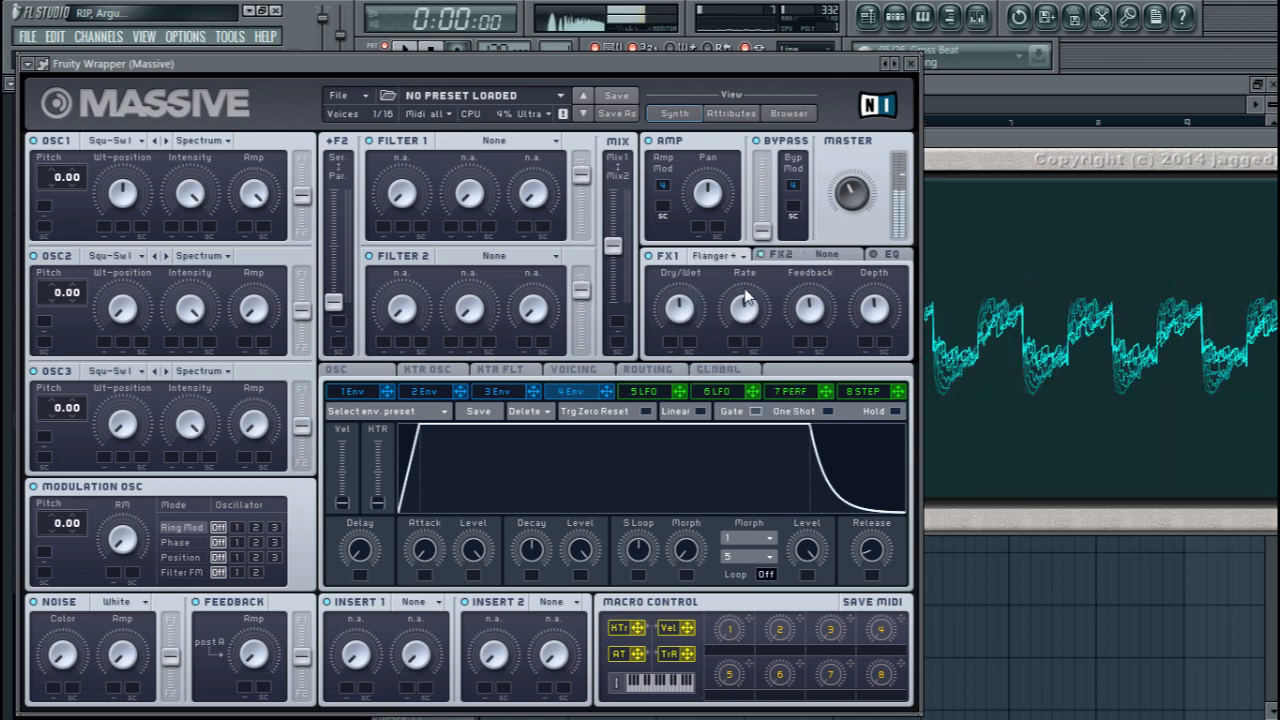
pyautogui.click(730, 256)
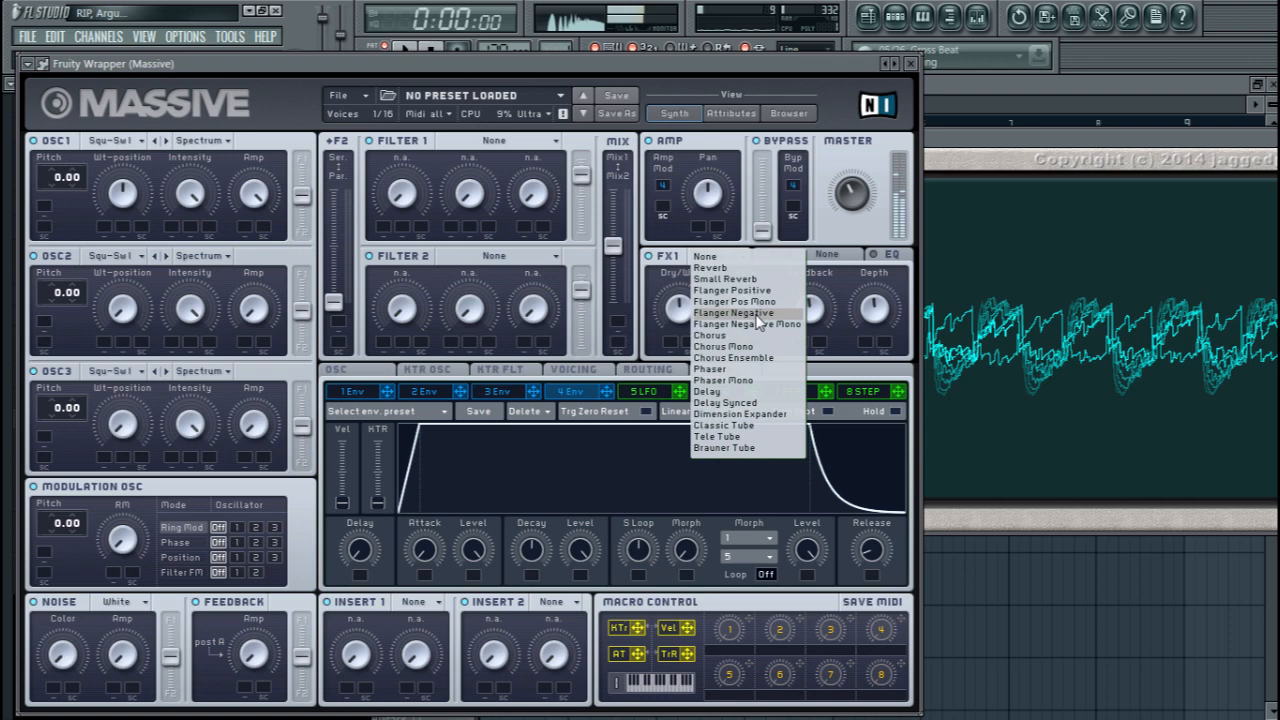
pyautogui.click(757, 319)
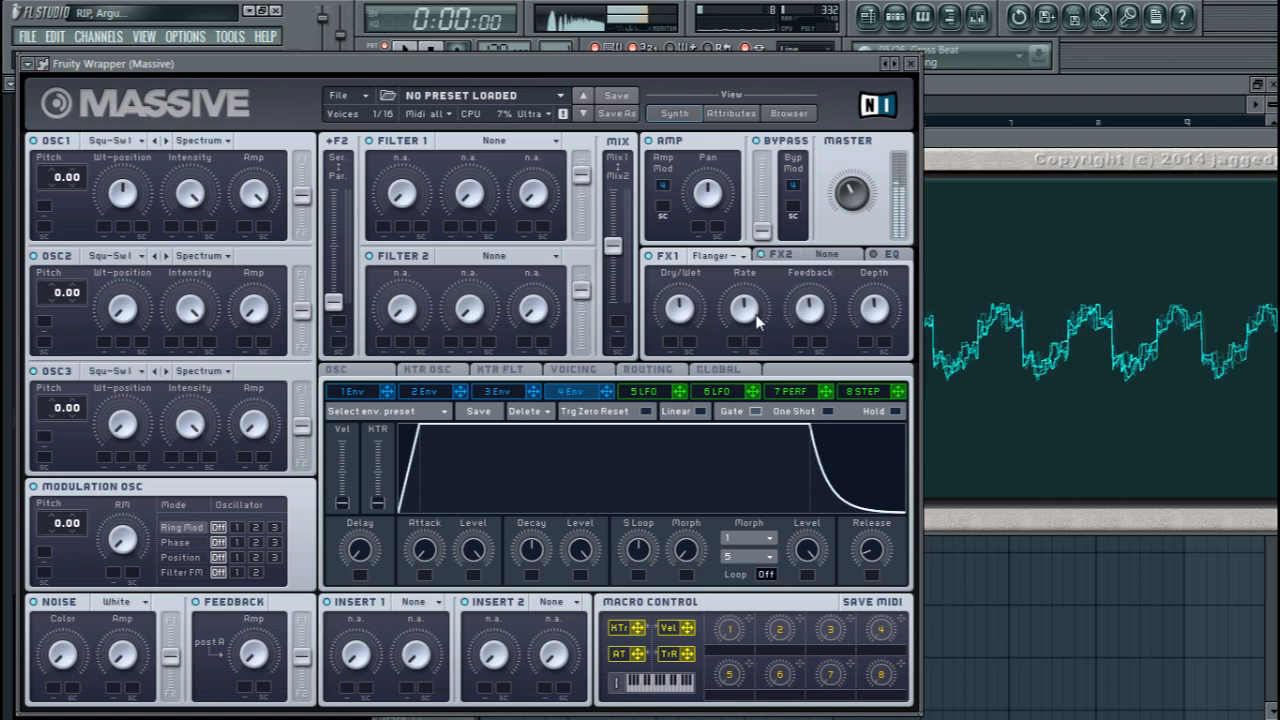
pyautogui.click(725, 256)
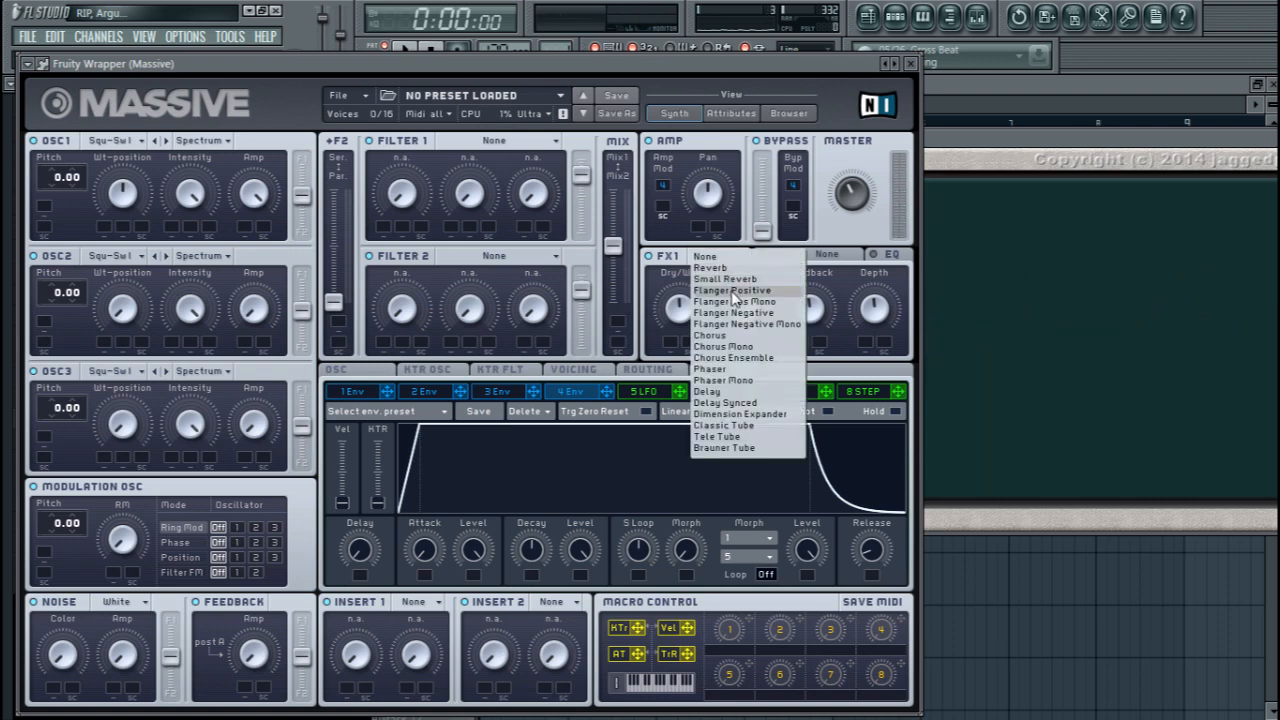
pyautogui.click(733, 291)
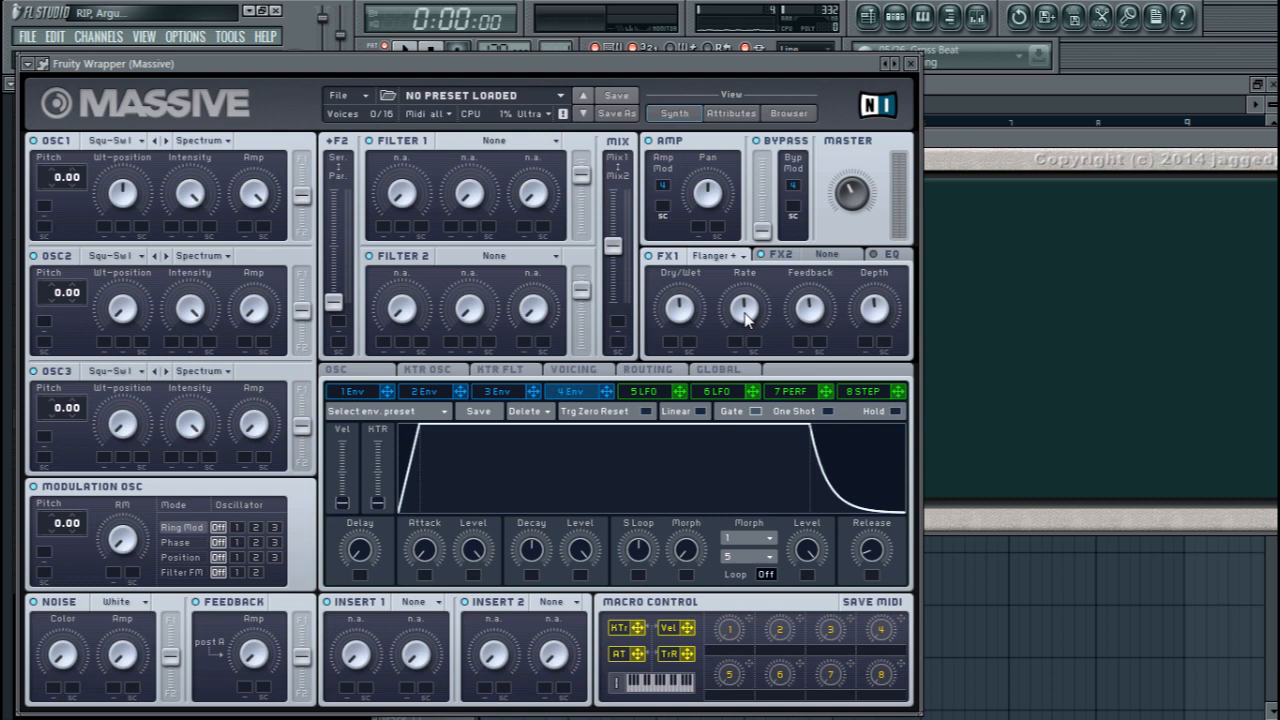
pyautogui.click(740, 258)
pyautogui.click(675, 277)
pyautogui.click(724, 258)
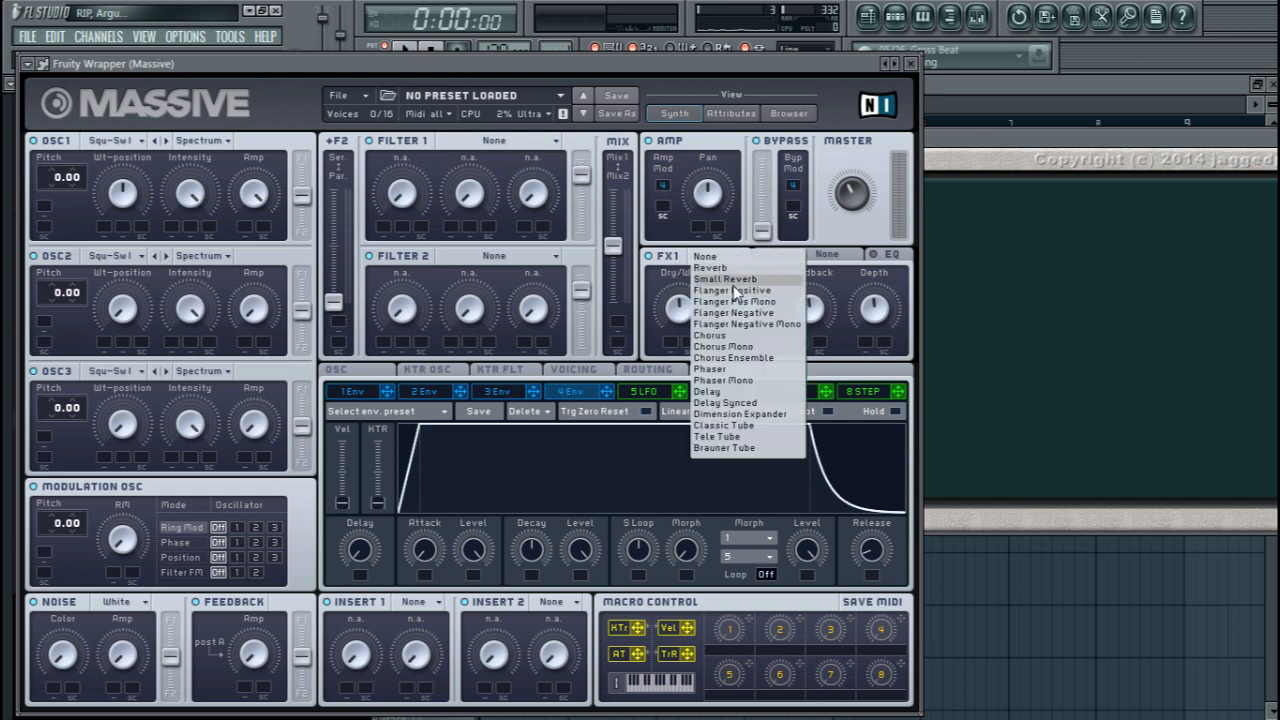
pyautogui.click(742, 337)
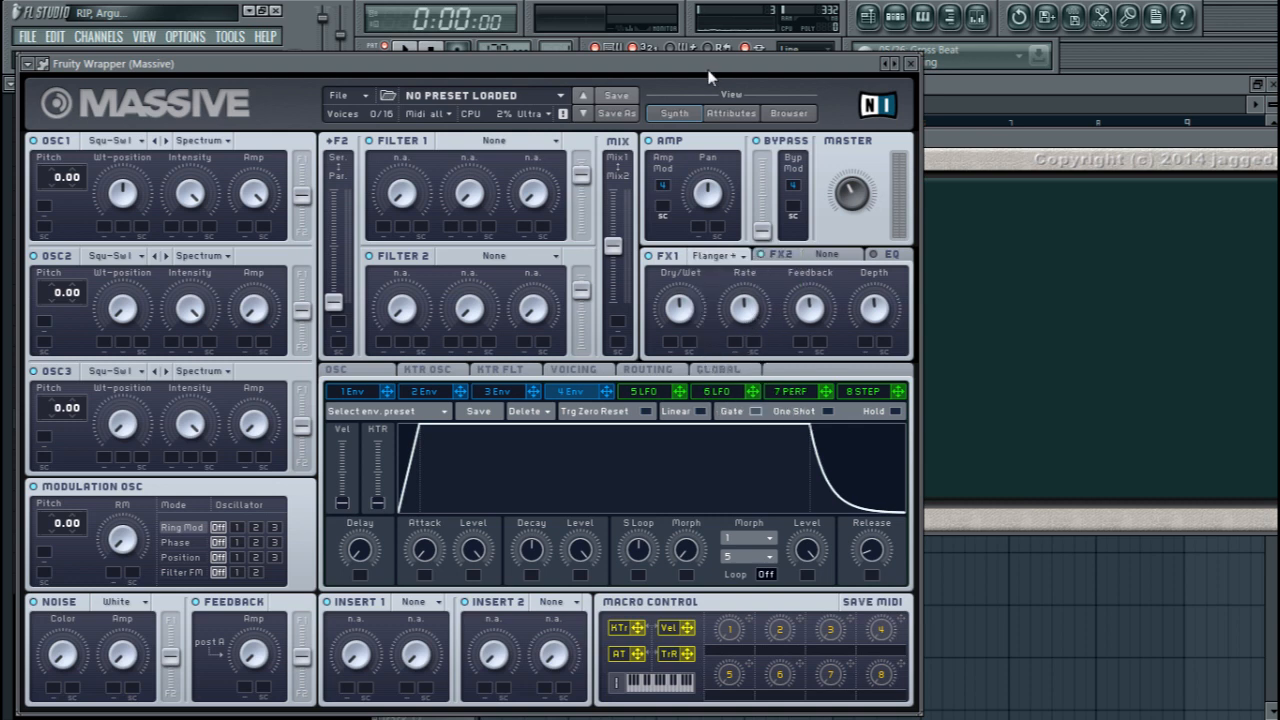
# Load the Chorus effect into FX1, adjust its Rate and raise the Offset to maximum.
pyautogui.click(711, 257)
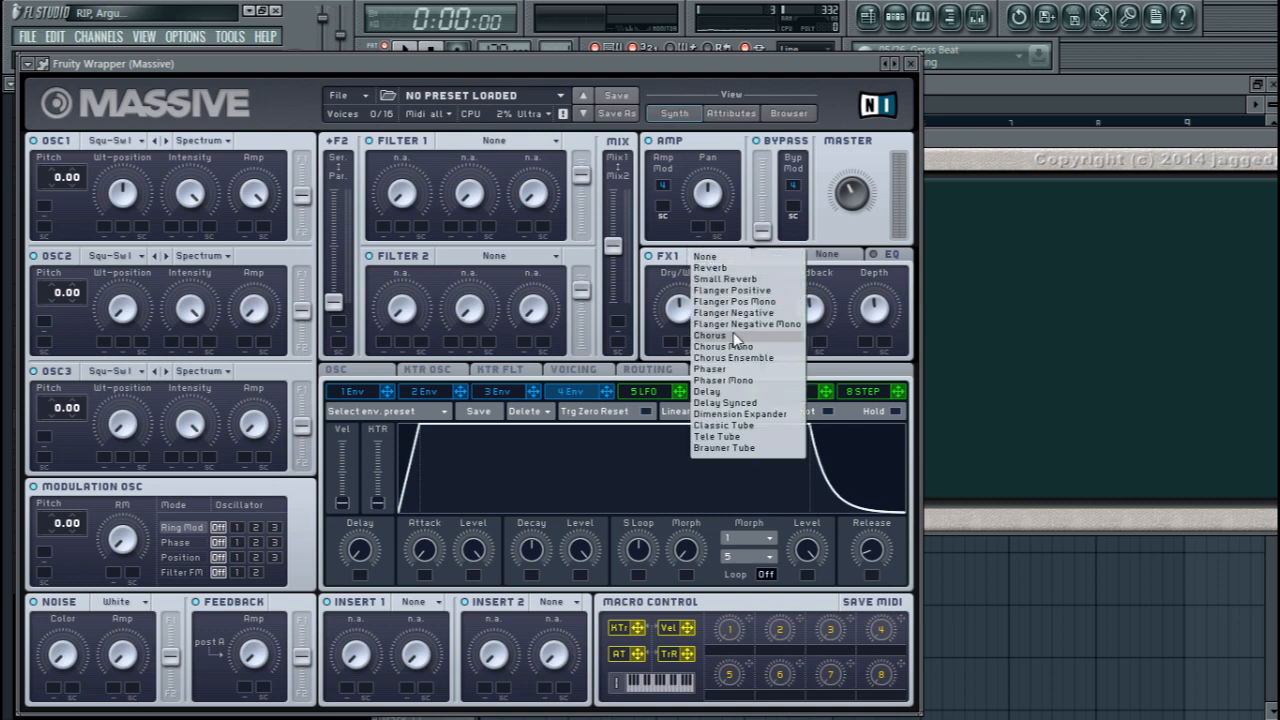
pyautogui.click(733, 335)
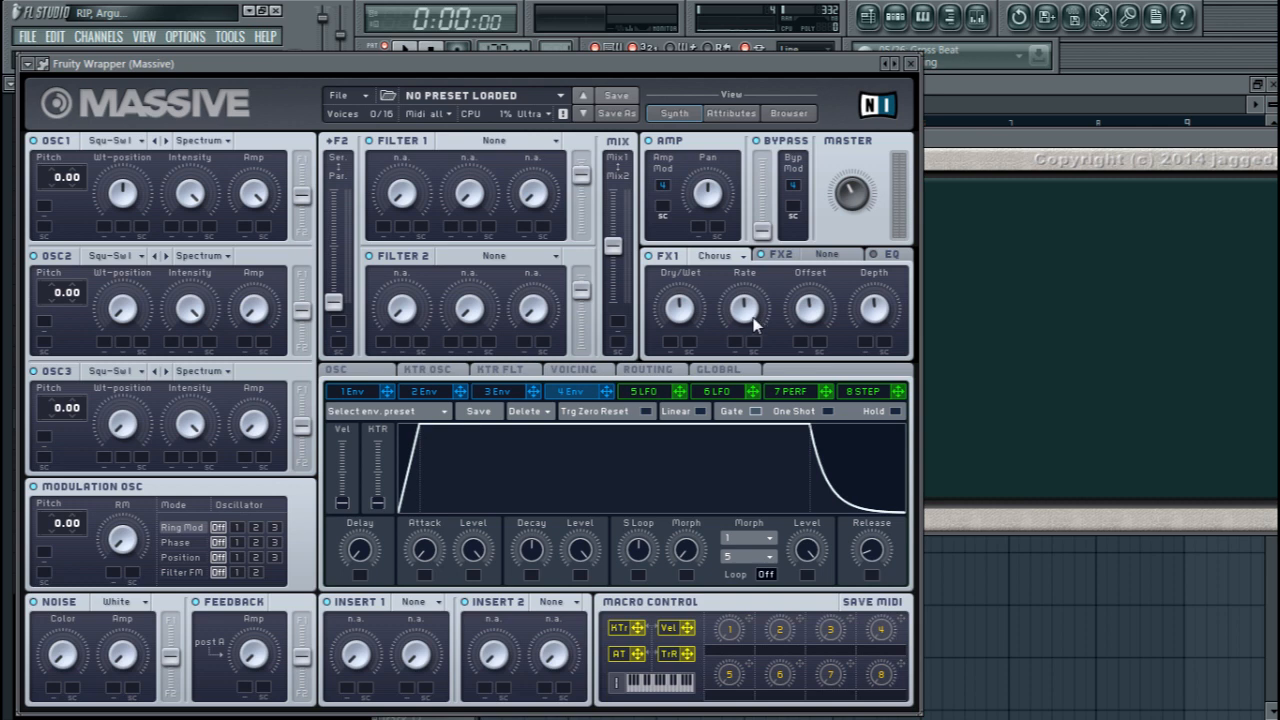
pyautogui.moveTo(740, 301)
pyautogui.mouseDown()
pyautogui.moveTo(738, 412)
pyautogui.moveTo(730, 311)
pyautogui.mouseUp()
pyautogui.moveTo(812, 324); pyautogui.dragTo(810, 236)
pyautogui.moveTo(805, 299); pyautogui.dragTo(822, 183)
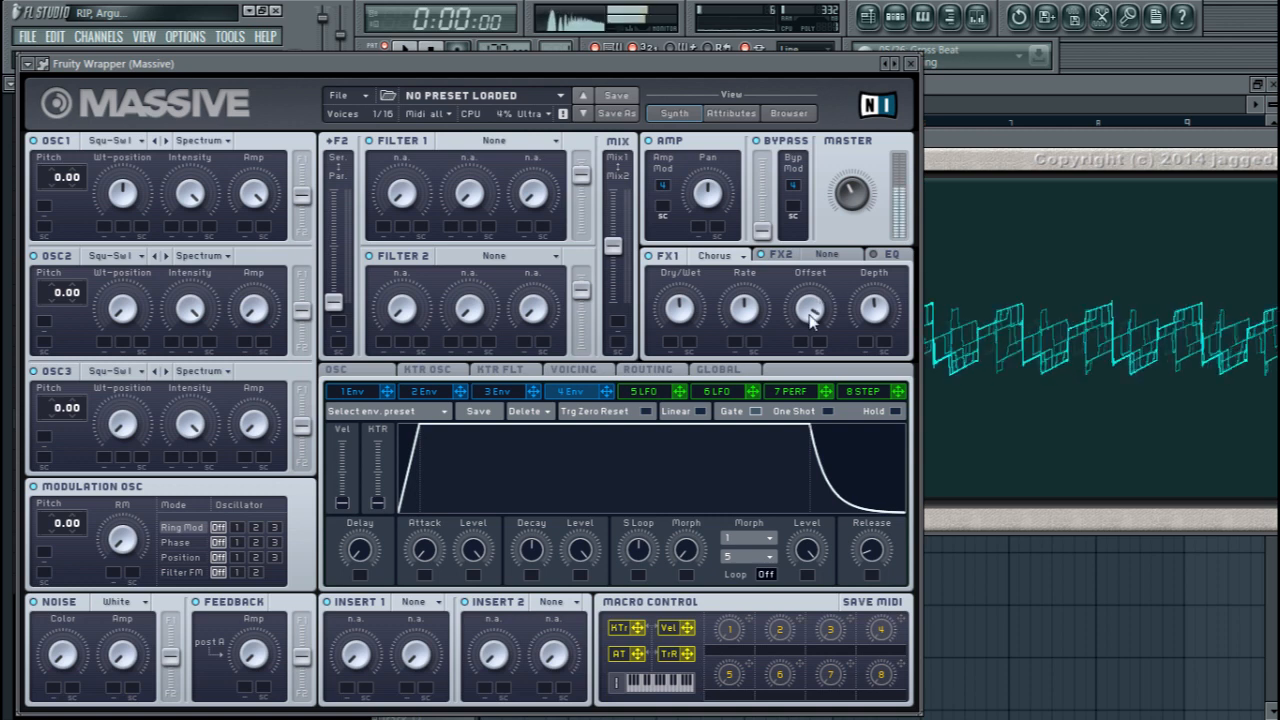
# Lower the chorus Offset to minimum and return it to its midpoint, and sweep the Depth from low to high.
pyautogui.moveTo(809, 315); pyautogui.dragTo(790, 463)
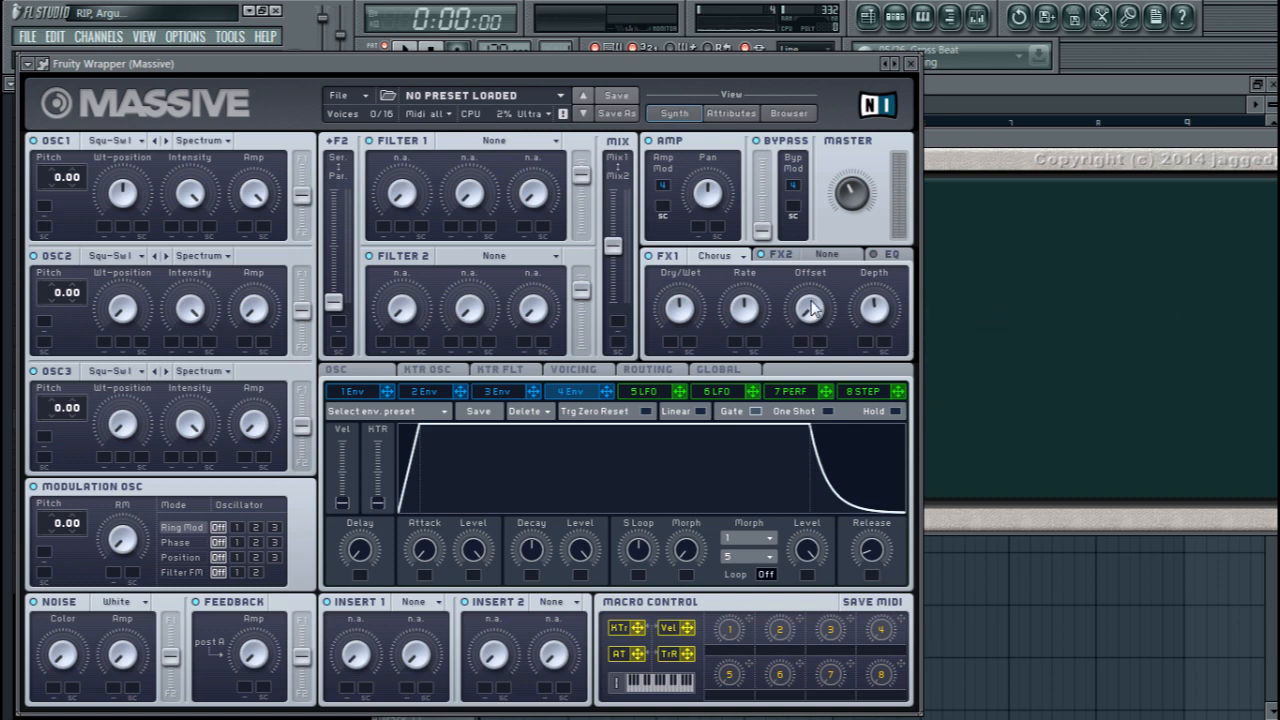
pyautogui.moveTo(809, 323); pyautogui.dragTo(815, 246)
pyautogui.moveTo(890, 355); pyautogui.dragTo(889, 359)
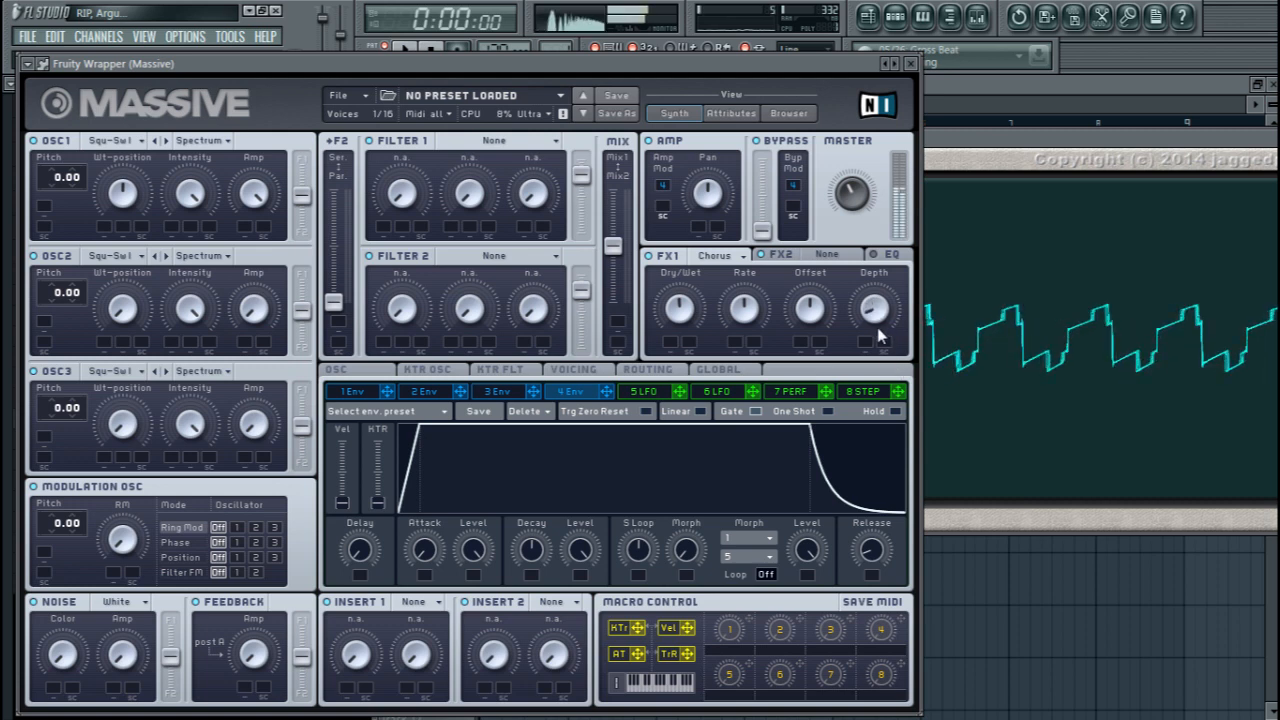
pyautogui.moveTo(880, 336); pyautogui.dragTo(880, 203)
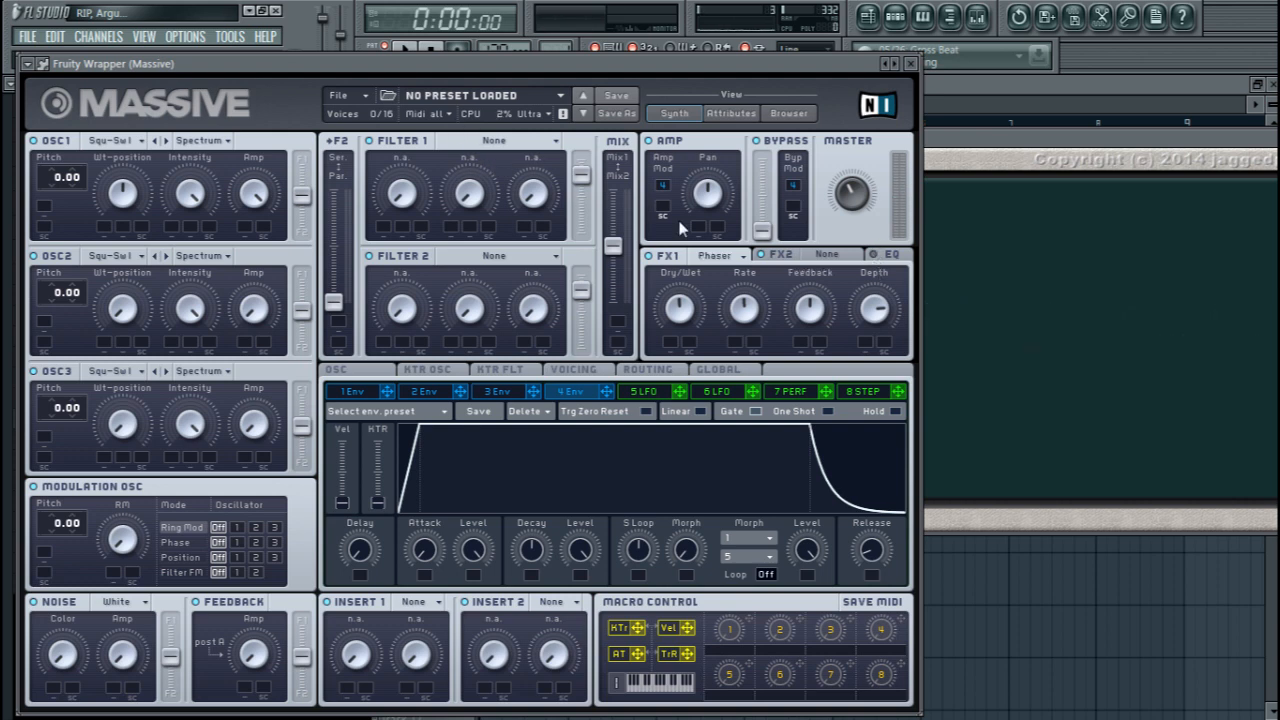
# Load the Phaser effect into FX1 and set its Rate, Feedback and Depth close to their midpoints.
pyautogui.click(716, 256)
pyautogui.click(717, 371)
pyautogui.moveTo(745, 325); pyautogui.dragTo(753, 292)
pyautogui.moveTo(810, 307); pyautogui.dragTo(810, 398)
pyautogui.moveTo(814, 320); pyautogui.dragTo(815, 271)
pyautogui.moveTo(876, 328); pyautogui.dragTo(886, 283)
# Load the Delay effect into FX1, set its Damp above the midpoint and lower Time Left and Time Right.
pyautogui.click(730, 257)
pyautogui.click(758, 395)
pyautogui.click(728, 258)
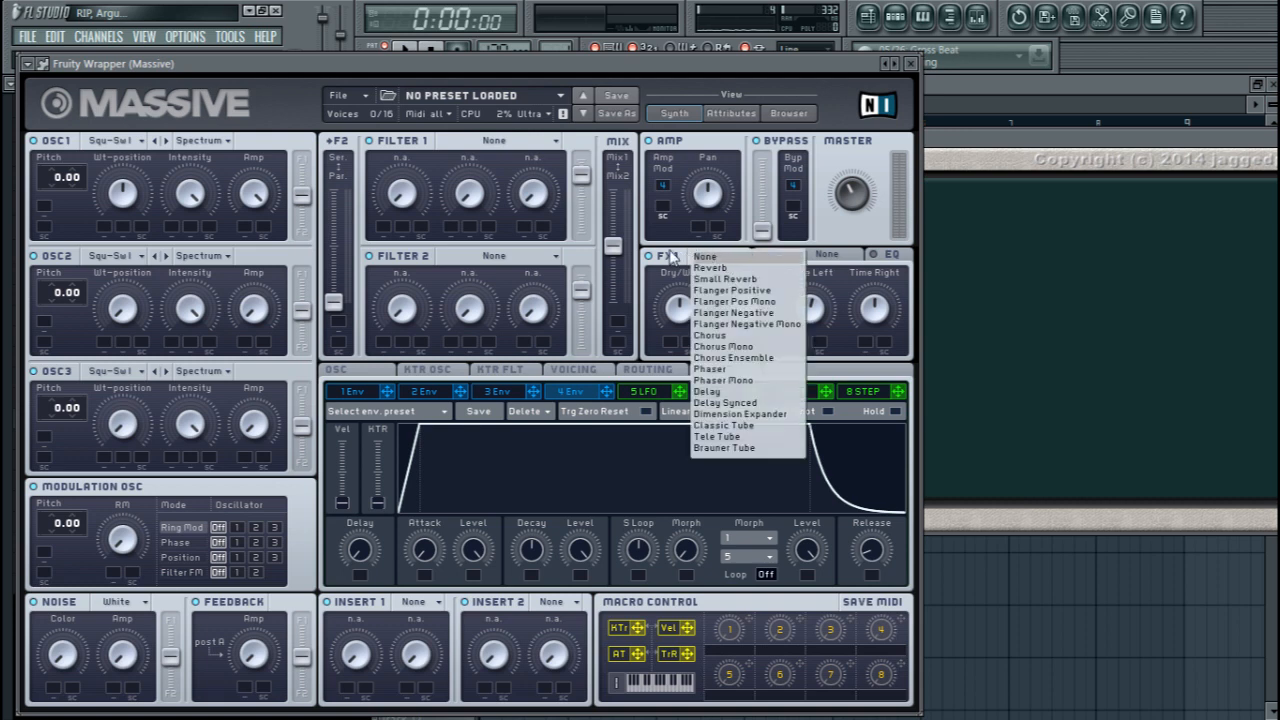
pyautogui.click(706, 391)
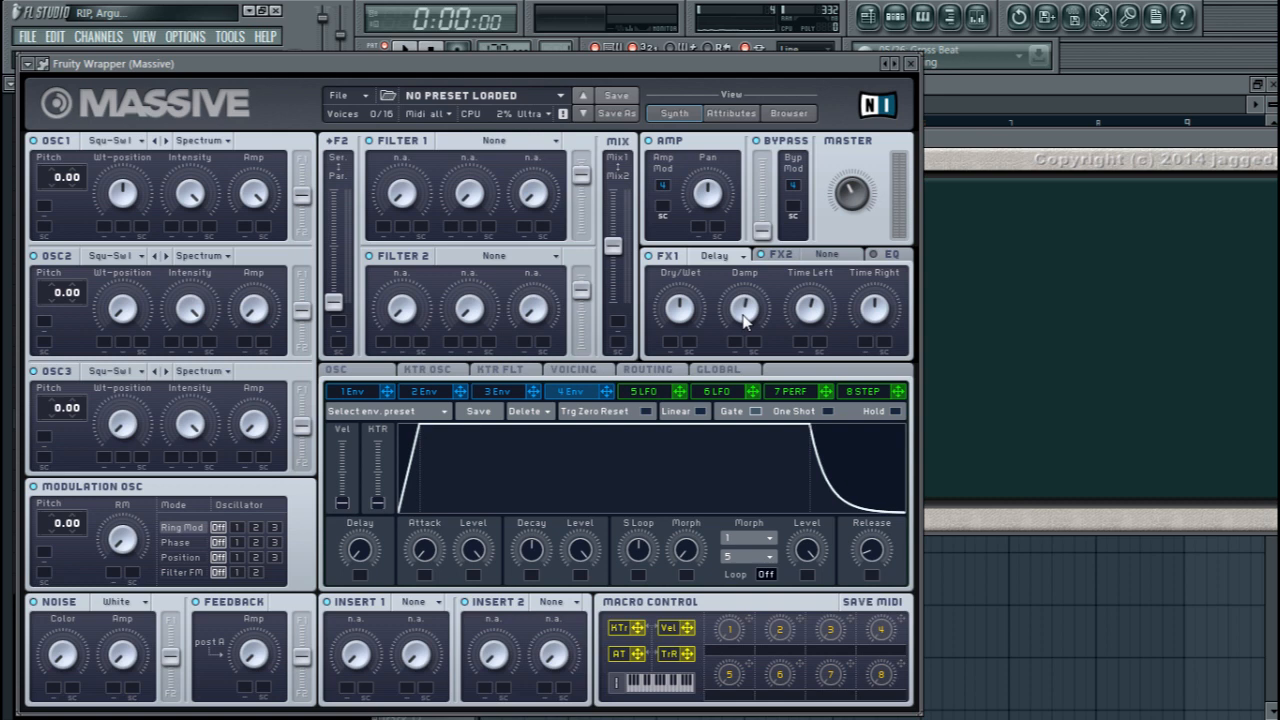
pyautogui.moveTo(743, 318); pyautogui.dragTo(745, 341)
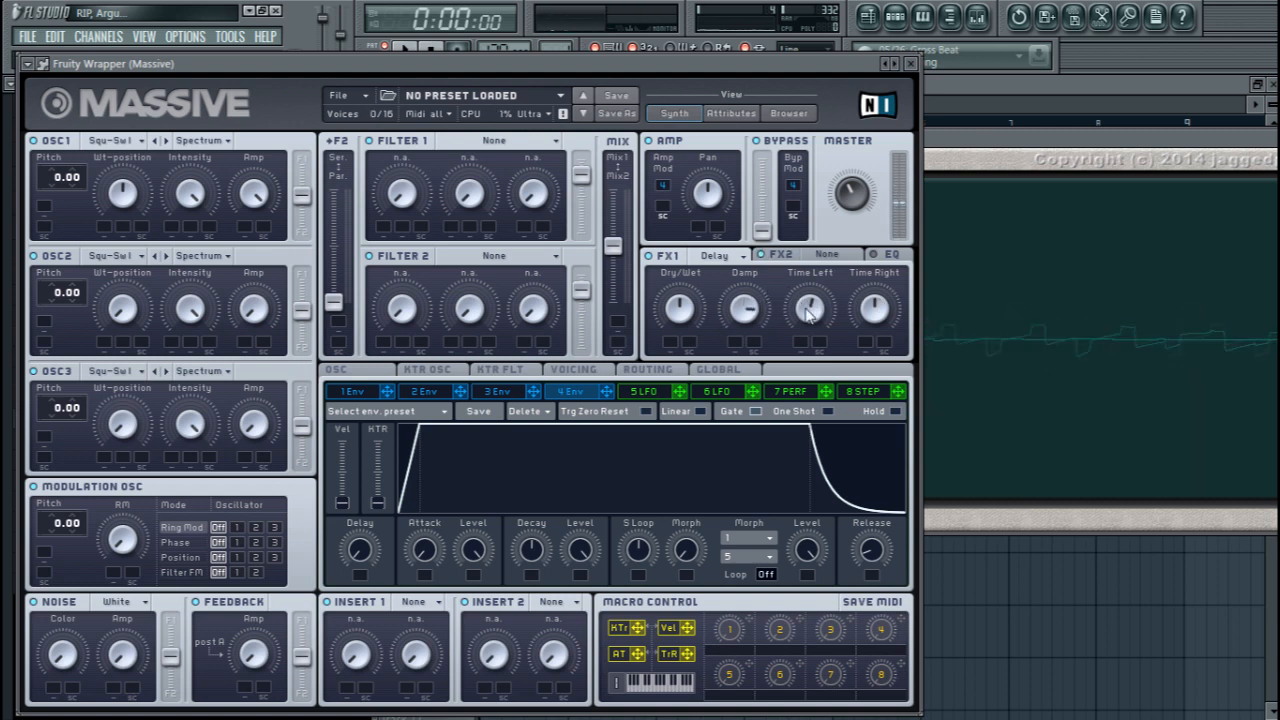
pyautogui.moveTo(866, 331); pyautogui.dragTo(866, 292)
pyautogui.moveTo(748, 309); pyautogui.dragTo(757, 410)
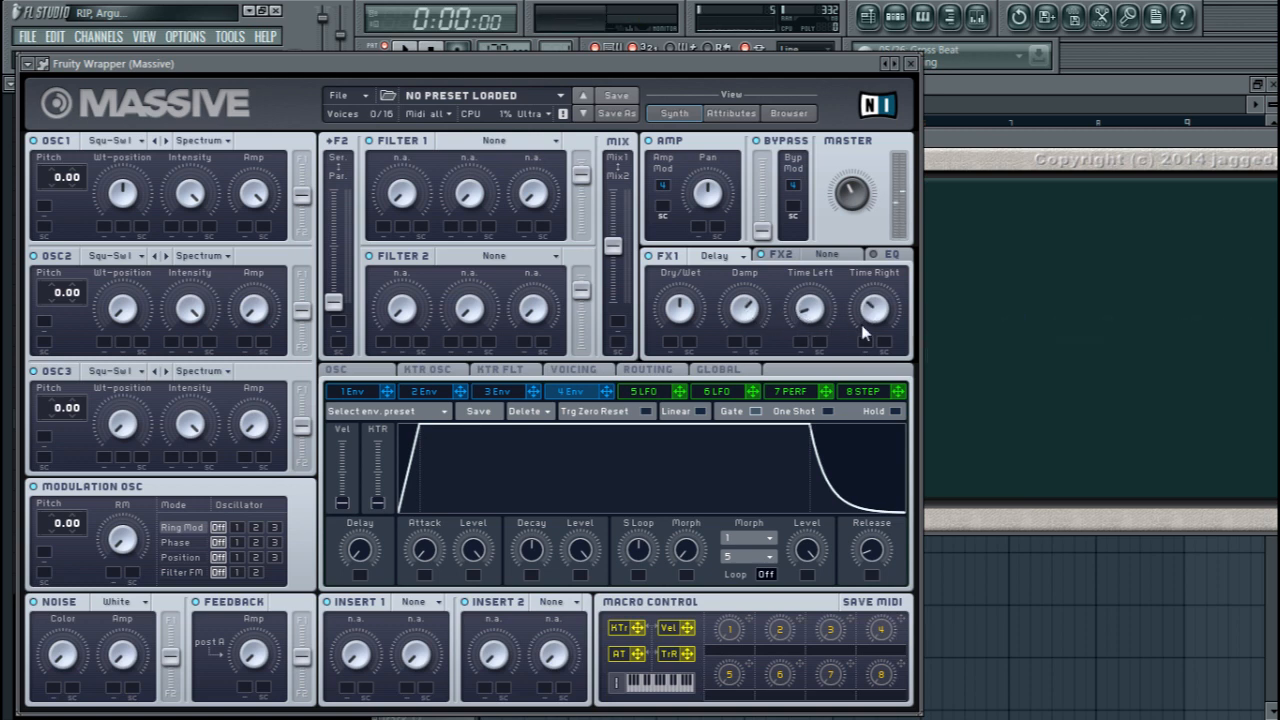
# Compare the sound with FX1 switched off and on, and lower the delay times further.
pyautogui.click(650, 258)
pyautogui.click(650, 258)
pyautogui.moveTo(814, 312); pyautogui.dragTo(859, 327)
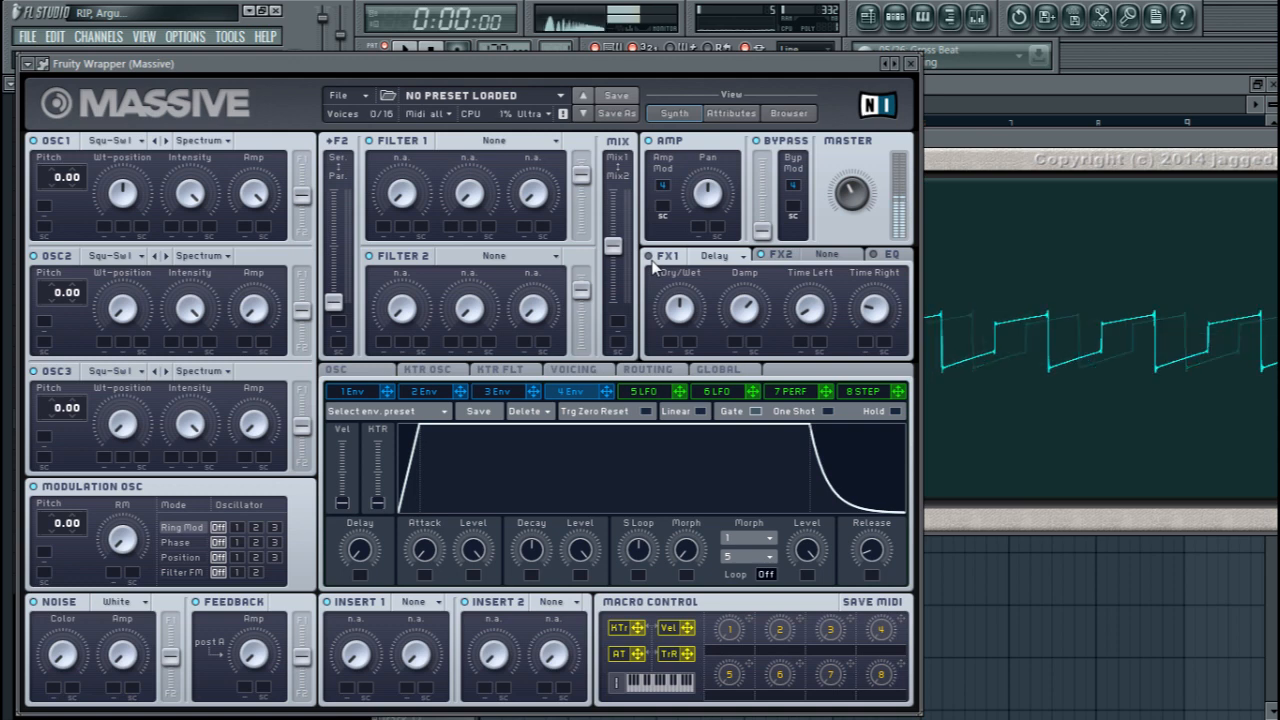
# Load Delay Synced into FX1 and lower its Damp to near the midpoint.
pyautogui.click(718, 256)
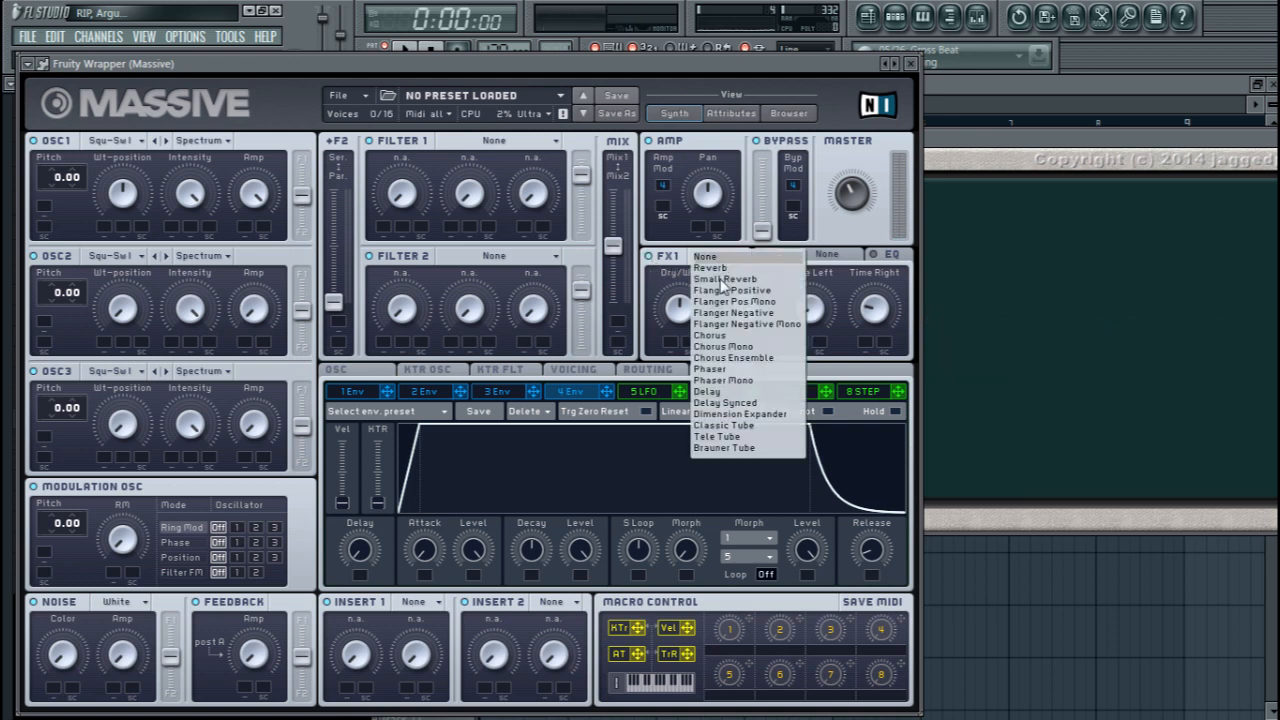
pyautogui.click(758, 404)
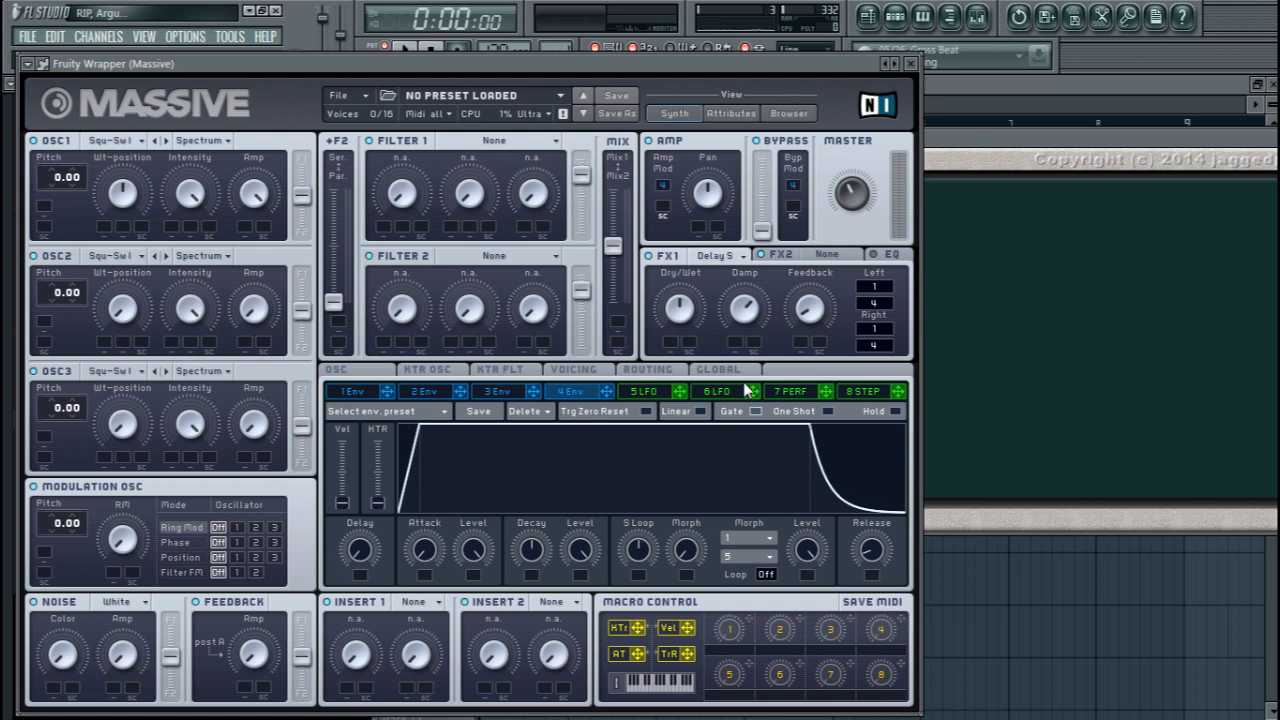
pyautogui.moveTo(752, 312); pyautogui.dragTo(752, 334)
# Try different synced delay times while playing a note, ending with Left at 3/8 and Right at 1/4.
pyautogui.moveTo(881, 309); pyautogui.dragTo(884, 300)
pyautogui.moveTo(880, 346); pyautogui.dragTo(885, 341)
pyautogui.moveTo(882, 308); pyautogui.dragTo(881, 364)
pyautogui.press('z')
pyautogui.moveTo(881, 301); pyautogui.dragTo(884, 286)
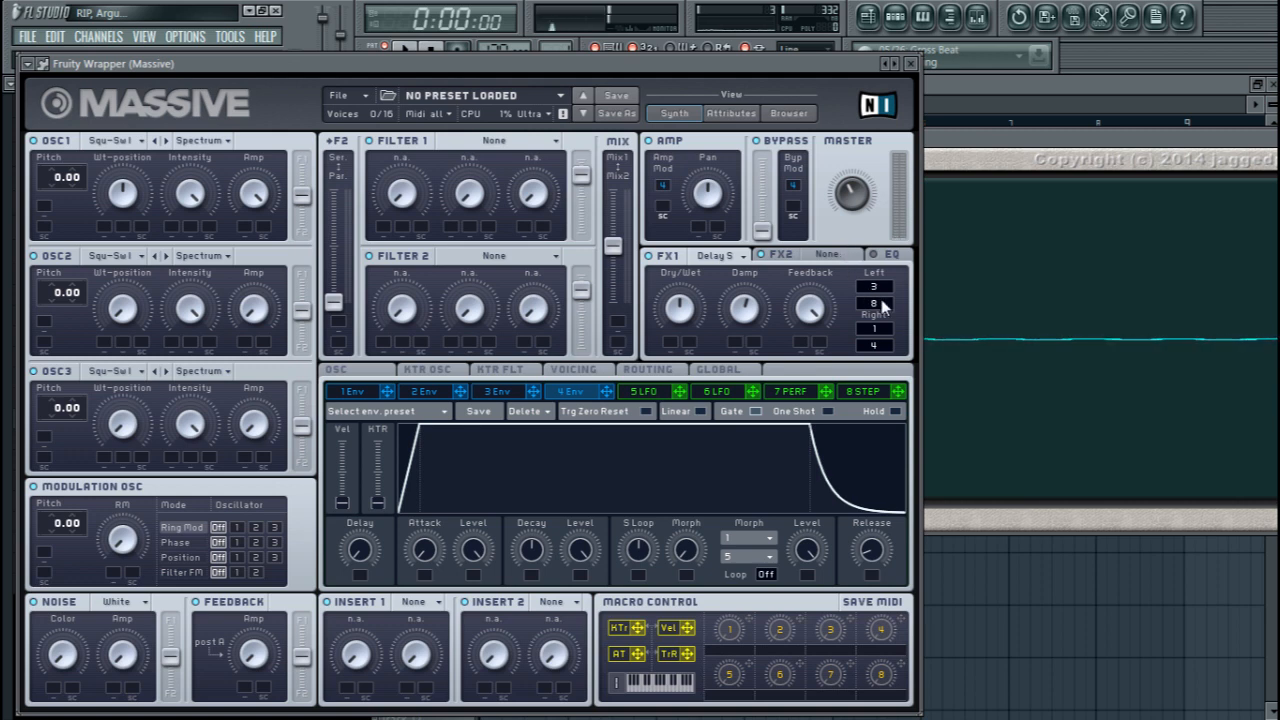
# Set both the Left and Right synced delay times to 1/2.
pyautogui.moveTo(880, 286); pyautogui.dragTo(881, 294)
pyautogui.moveTo(882, 344); pyautogui.dragTo(882, 353)
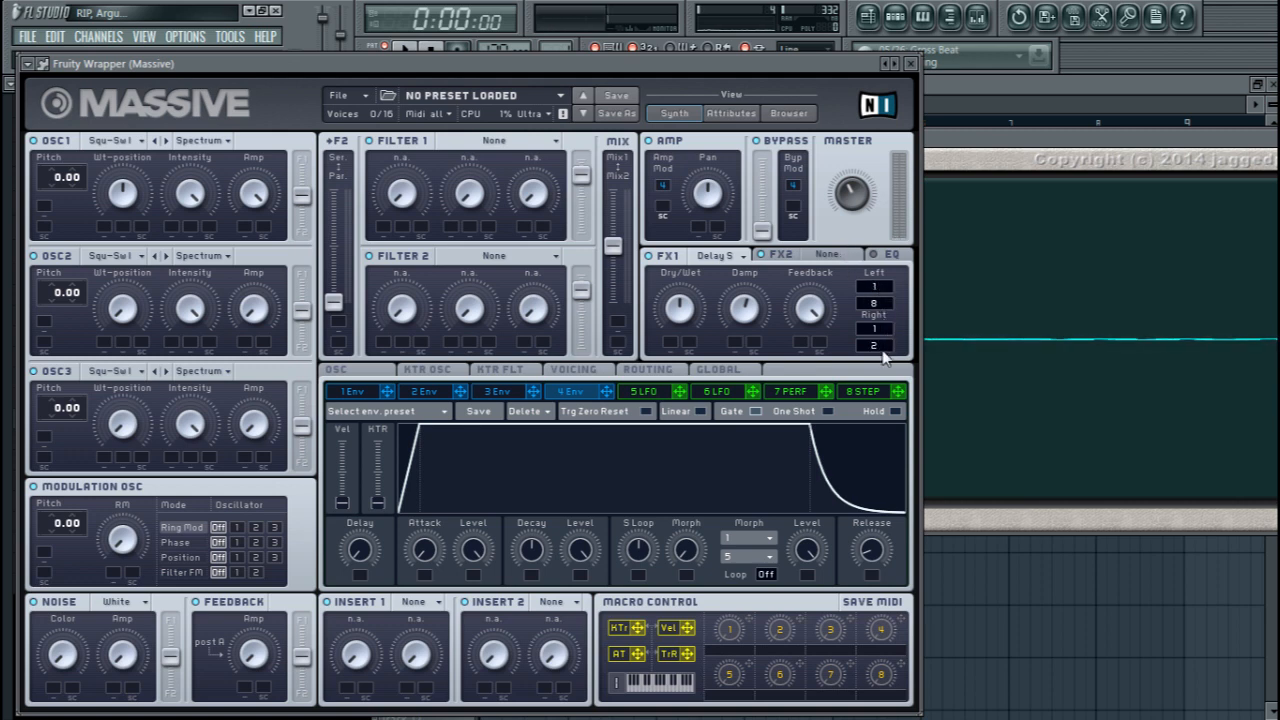
pyautogui.moveTo(880, 306); pyautogui.dragTo(878, 318)
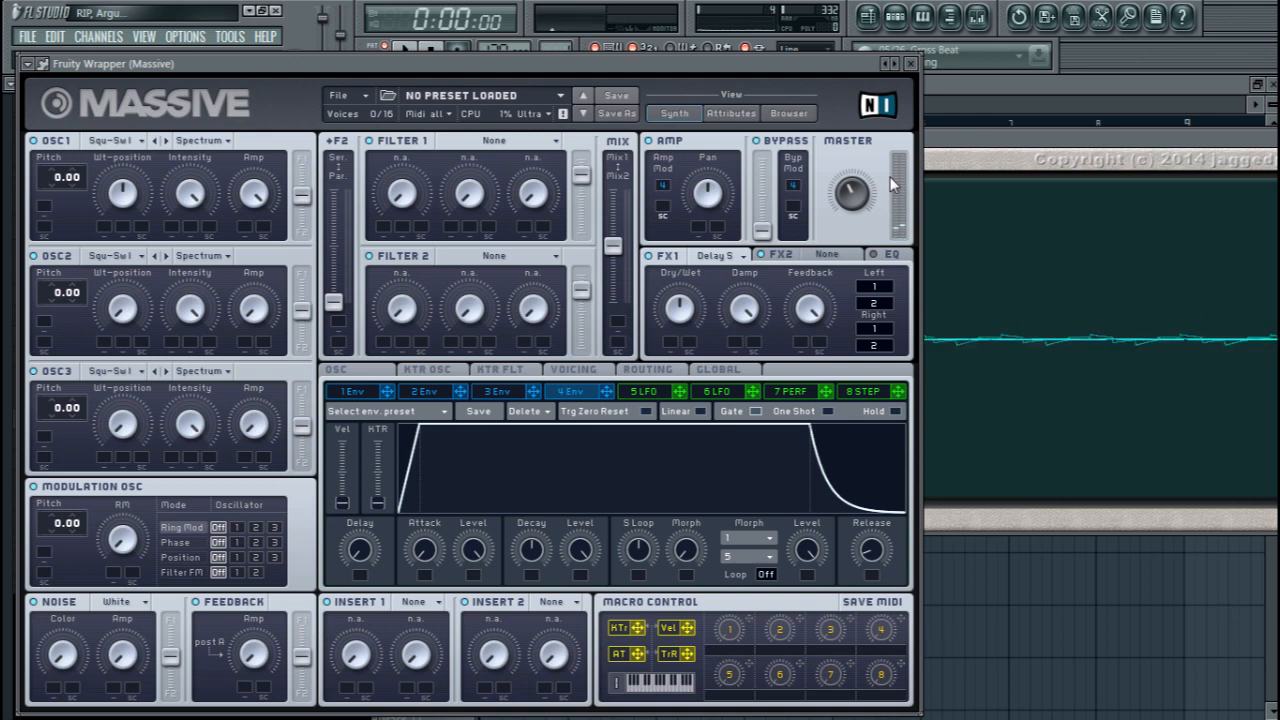
# Set the synced delay times to 1/16 for Left and 1/12 for Right, lower the Dry/Wet, and stop the sound.
pyautogui.moveTo(888, 296); pyautogui.dragTo(891, 337)
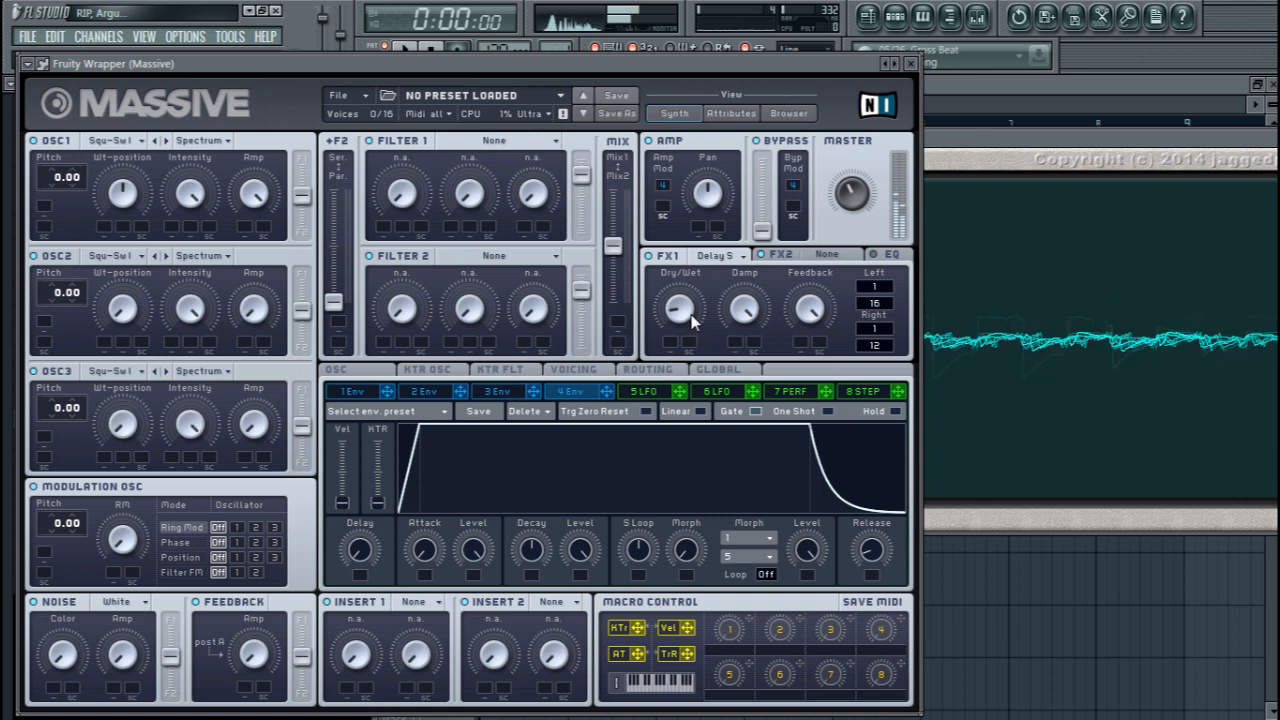
pyautogui.click(443, 52)
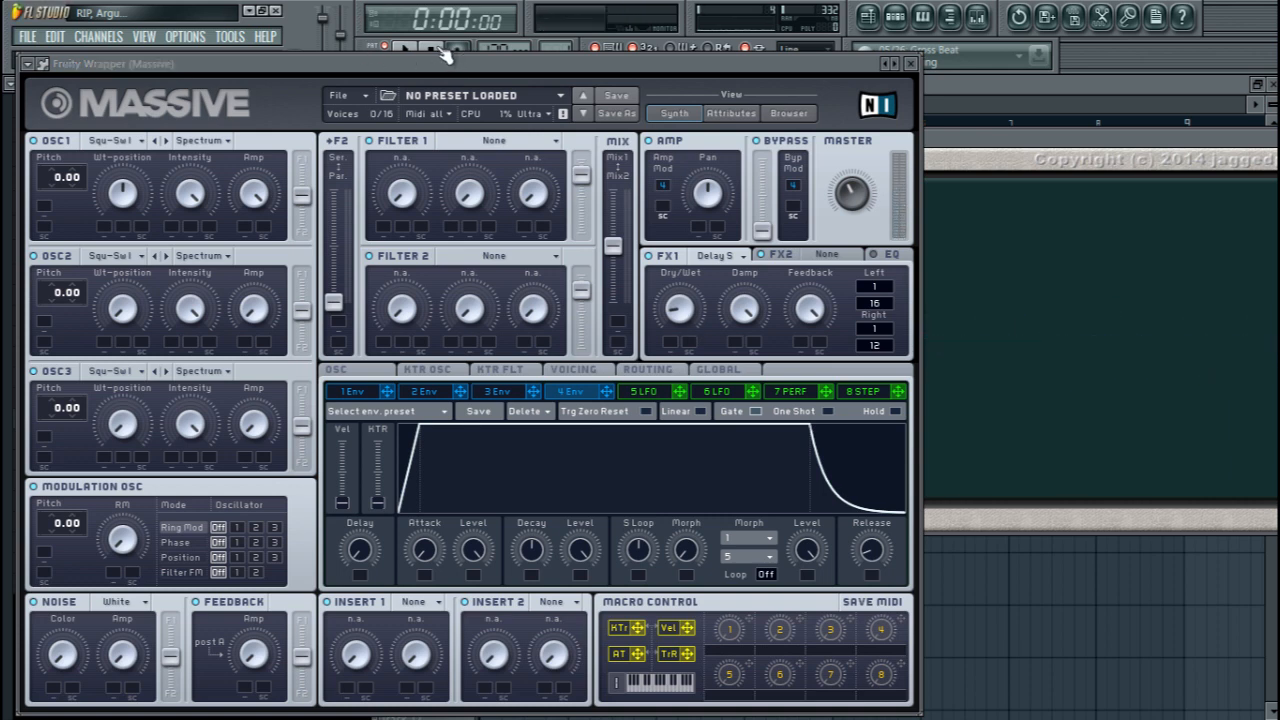
pyautogui.click(538, 74)
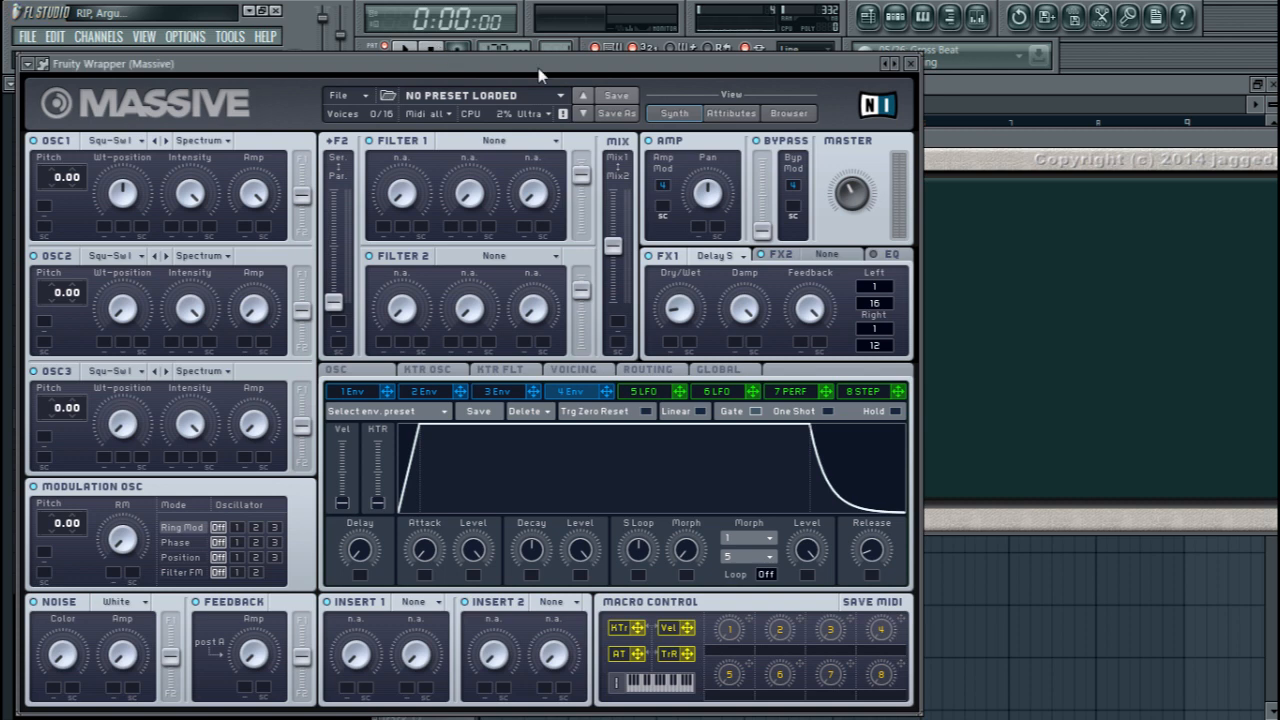
# Load the Dimension Expander into FX1, raise its Dry/Wet to about the midpoint and adjust its Size.
pyautogui.click(741, 257)
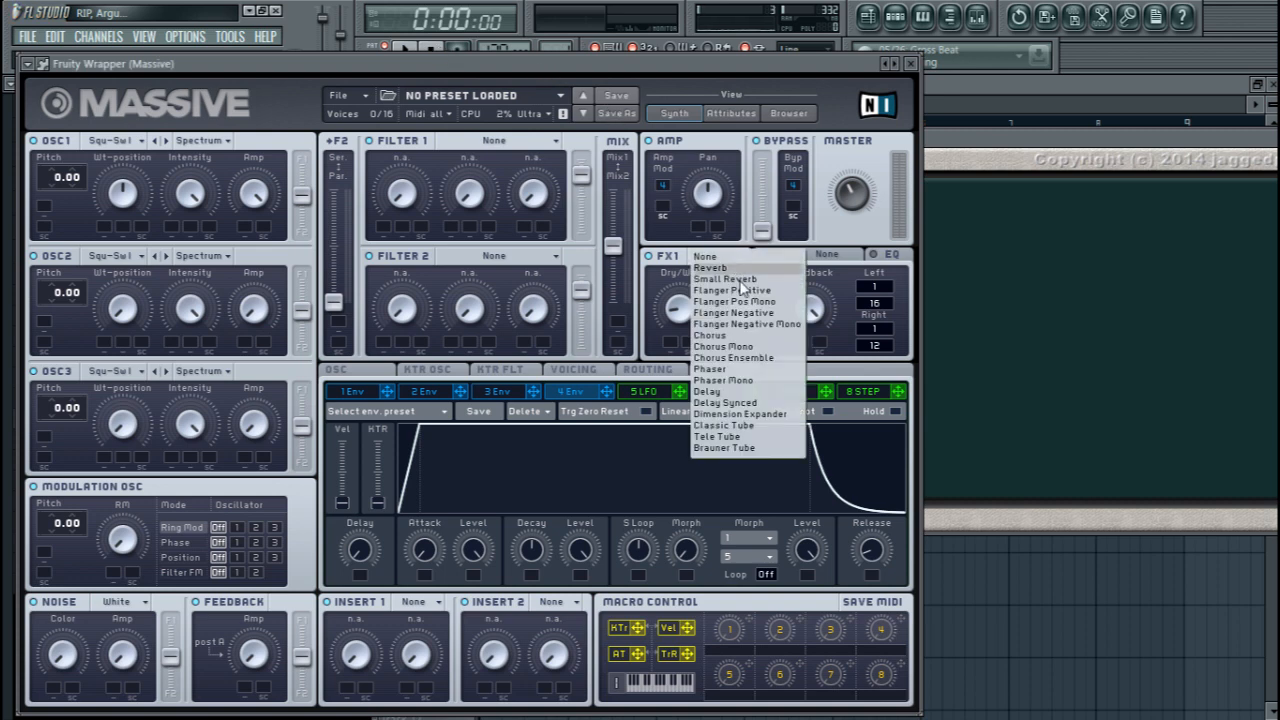
pyautogui.click(772, 414)
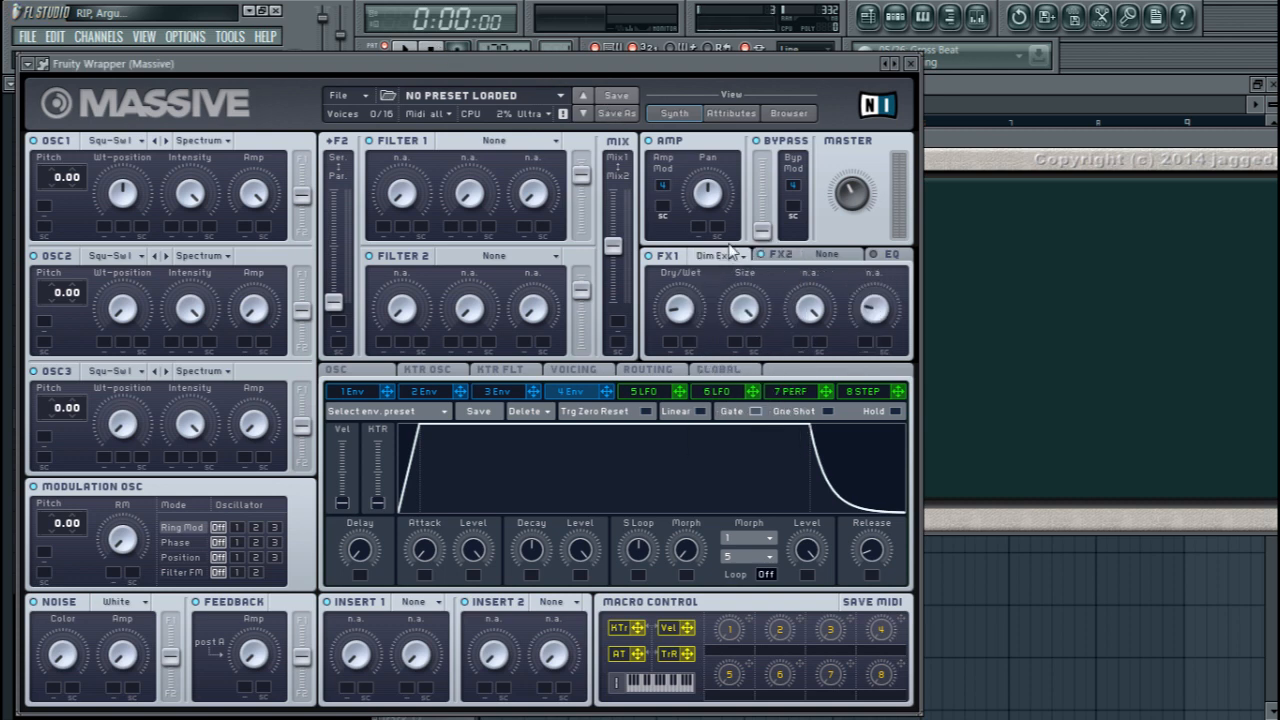
pyautogui.click(727, 257)
pyautogui.click(740, 415)
pyautogui.moveTo(693, 318); pyautogui.dragTo(698, 252)
pyautogui.moveTo(750, 311)
pyautogui.mouseDown()
pyautogui.moveTo(752, 335)
pyautogui.moveTo(744, 294)
pyautogui.mouseUp()
# Load the Classic Tube effect into FX1 and raise its Drive to maximum.
pyautogui.click(729, 259)
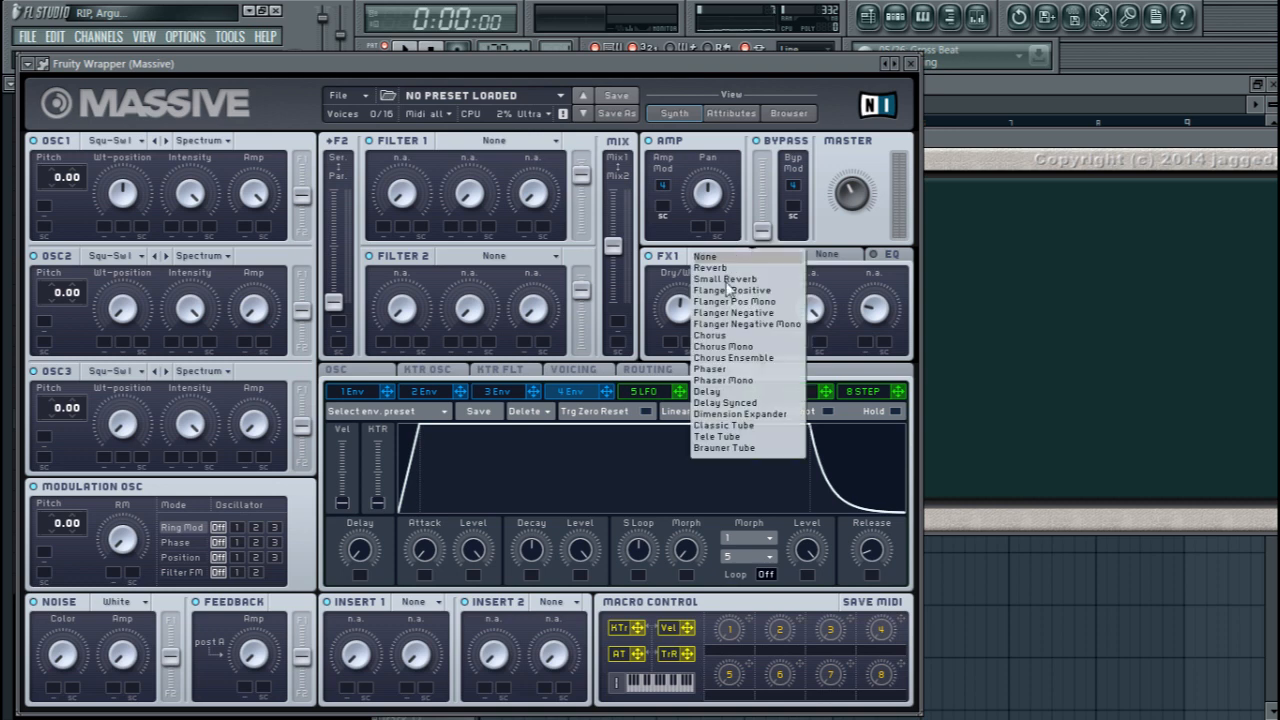
pyautogui.click(741, 428)
pyautogui.click(722, 256)
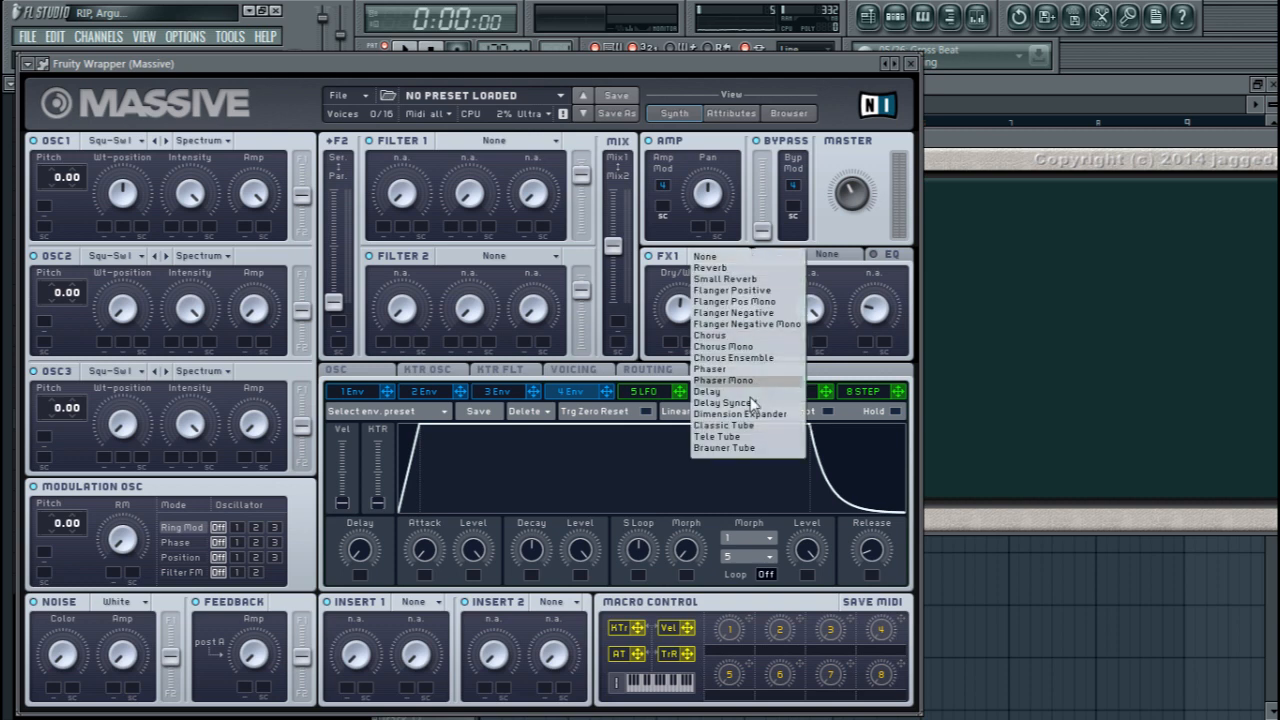
pyautogui.click(741, 427)
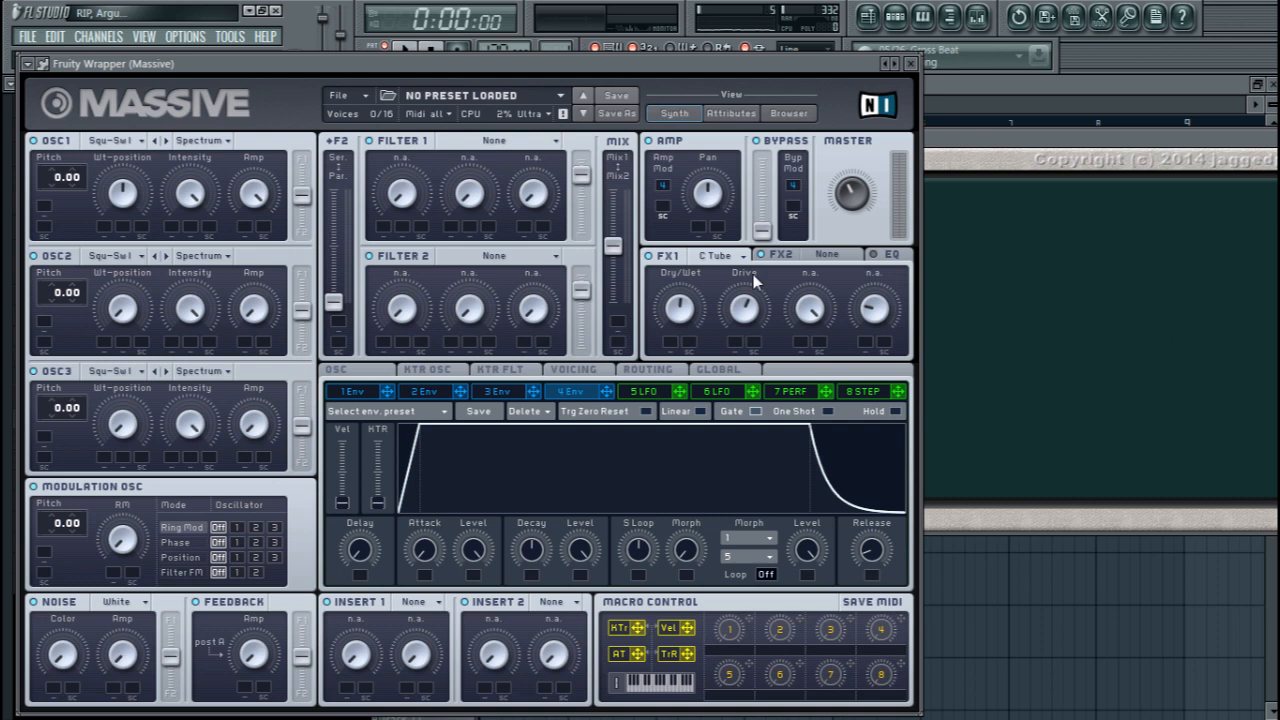
pyautogui.moveTo(750, 308); pyautogui.dragTo(747, 265)
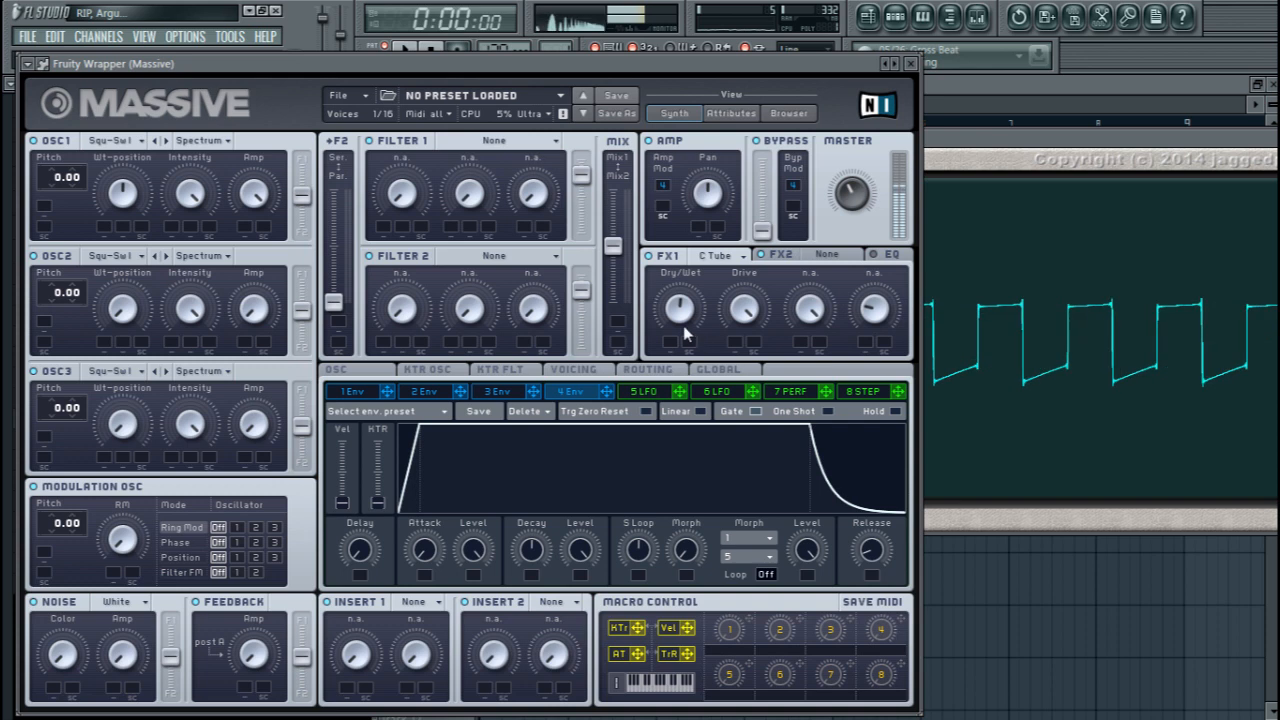
# Load the Tele Tube effect into FX1 and raise its Dry/Wet and Drive to maximum.
pyautogui.click(742, 256)
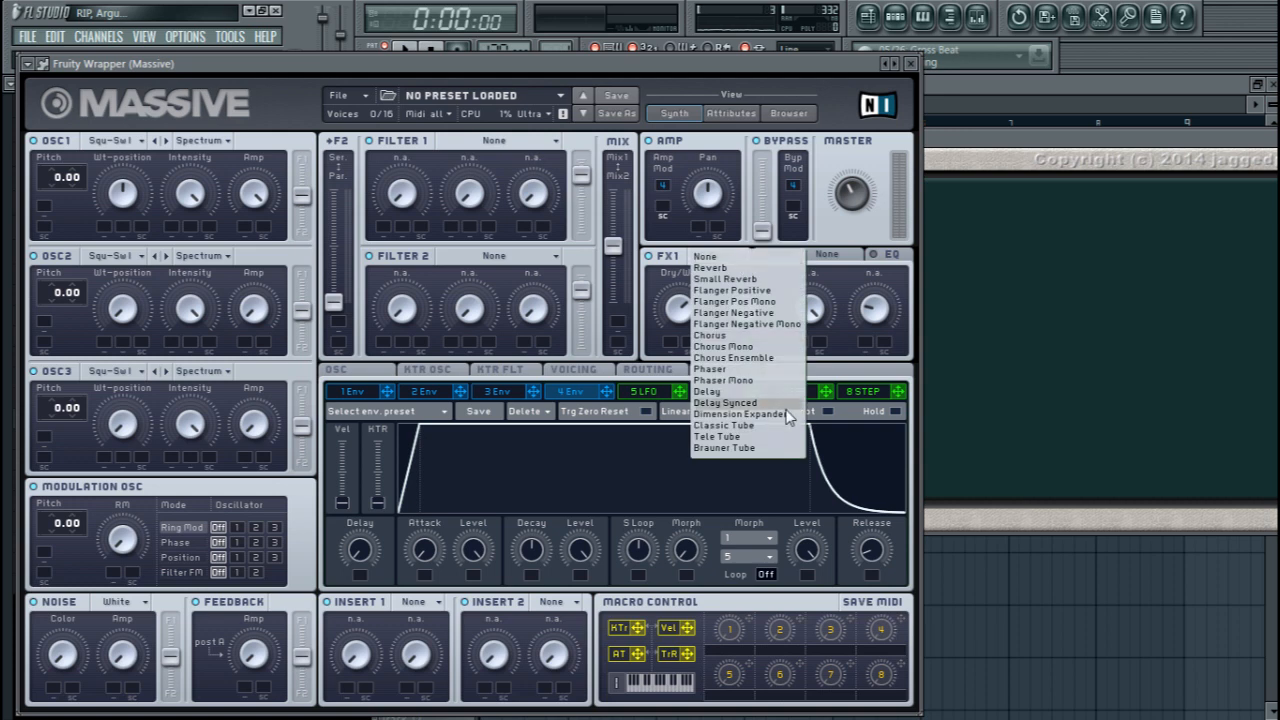
pyautogui.click(757, 436)
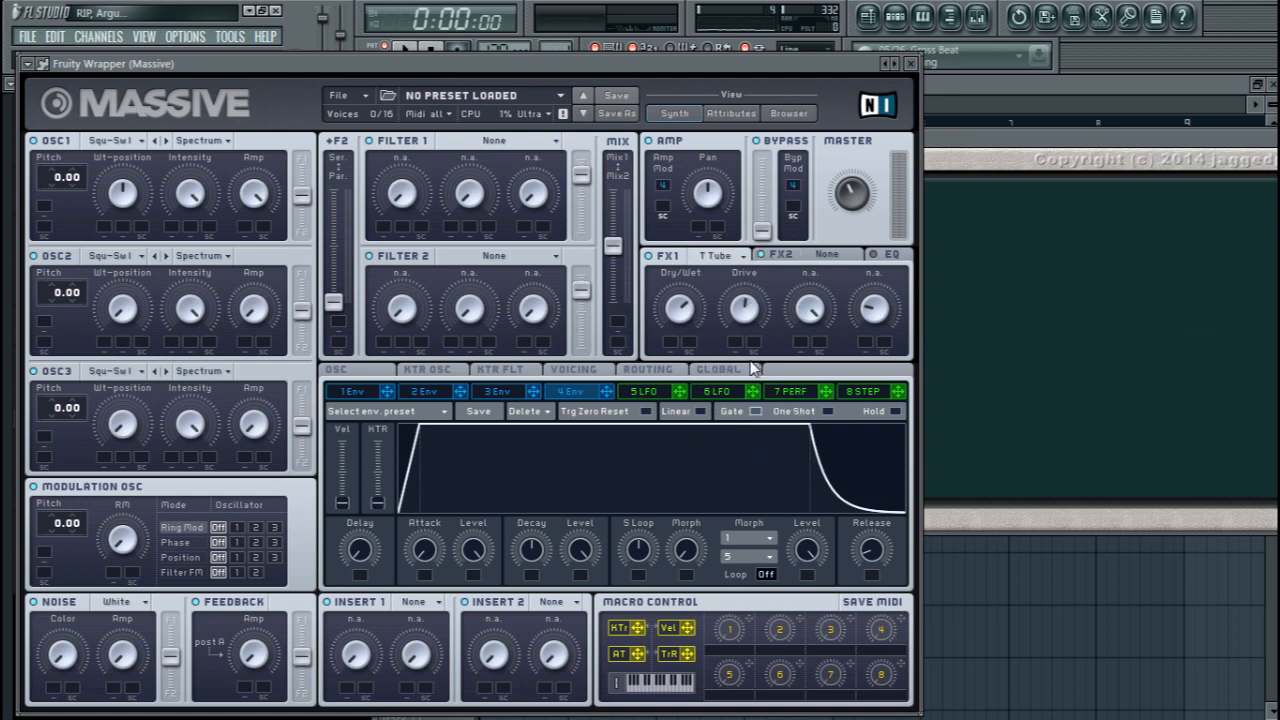
pyautogui.click(724, 258)
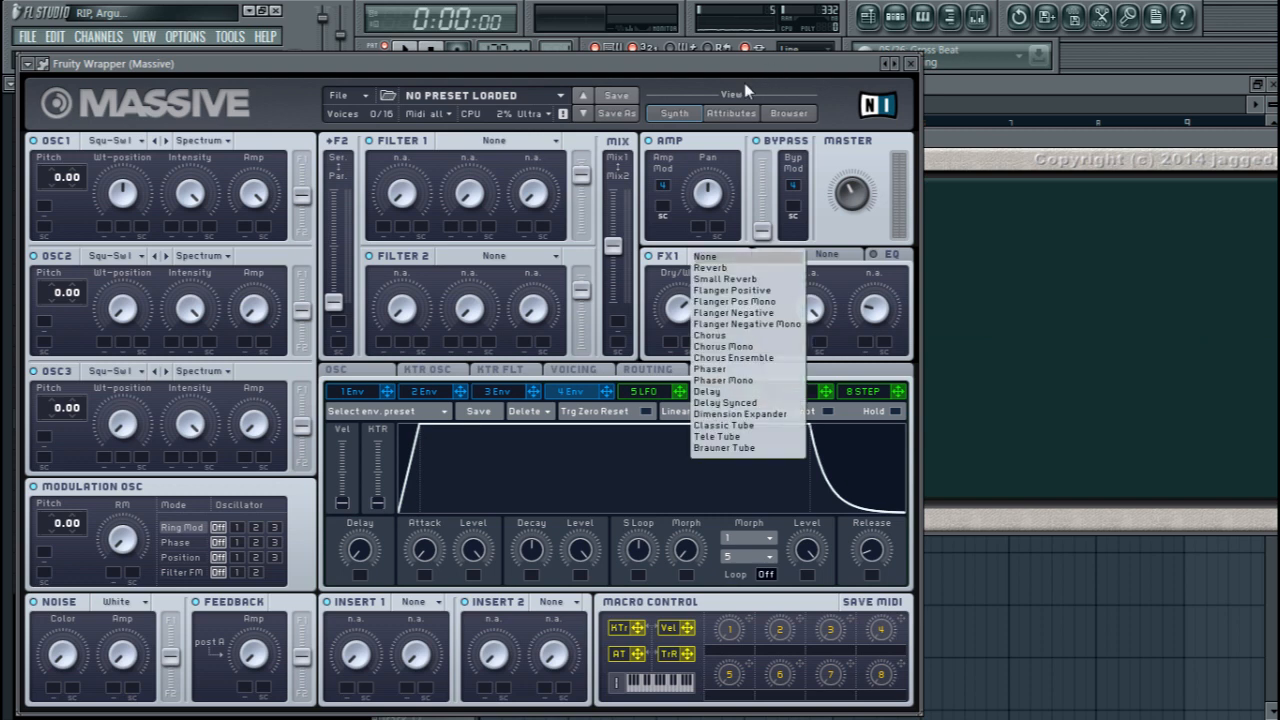
pyautogui.click(660, 316)
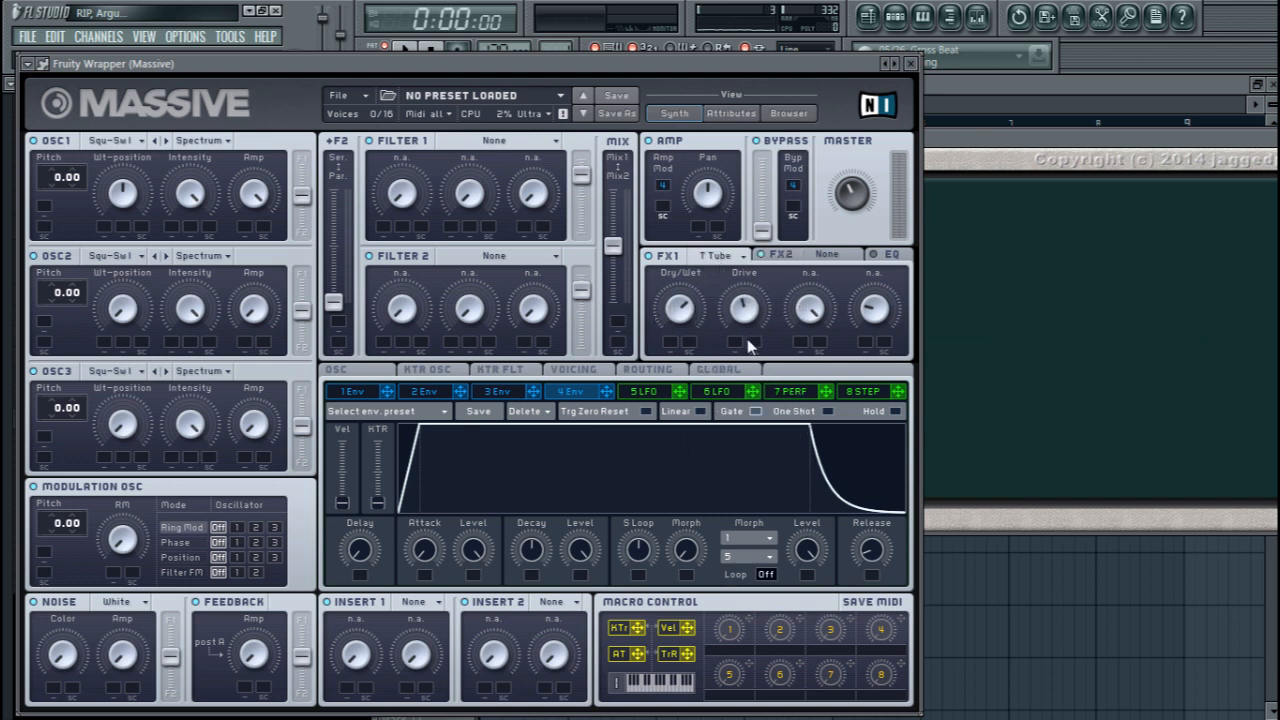
pyautogui.moveTo(695, 270); pyautogui.dragTo(697, 260)
pyautogui.moveTo(746, 310)
pyautogui.mouseDown()
pyautogui.moveTo(754, 433)
pyautogui.moveTo(750, 304)
pyautogui.mouseUp()
# Switch FX1 back to Classic Tube and adjust its Drive to compare the sound.
pyautogui.click(735, 256)
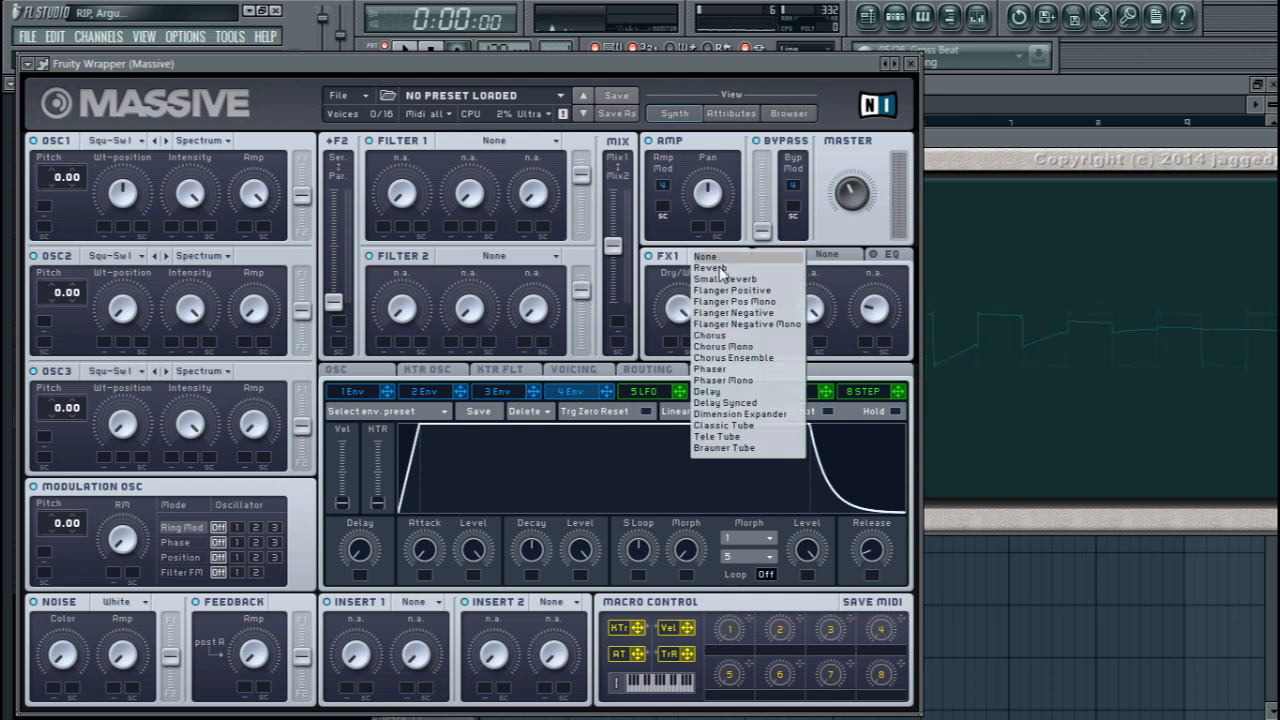
pyautogui.click(726, 428)
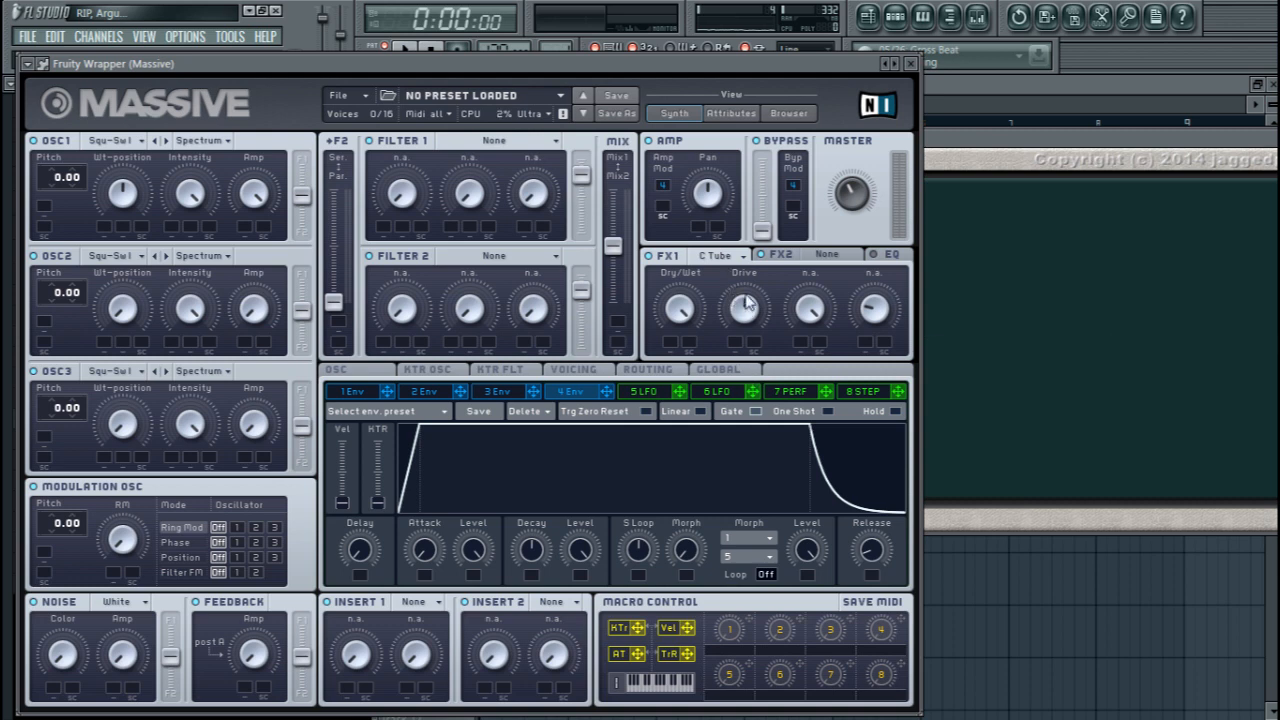
pyautogui.click(709, 259)
pyautogui.click(680, 93)
pyautogui.moveTo(740, 318); pyautogui.dragTo(750, 265)
# Switch FX1 to Tele Tube to hear it again, and load the Brauner Tube effect for comparison.
pyautogui.click(743, 257)
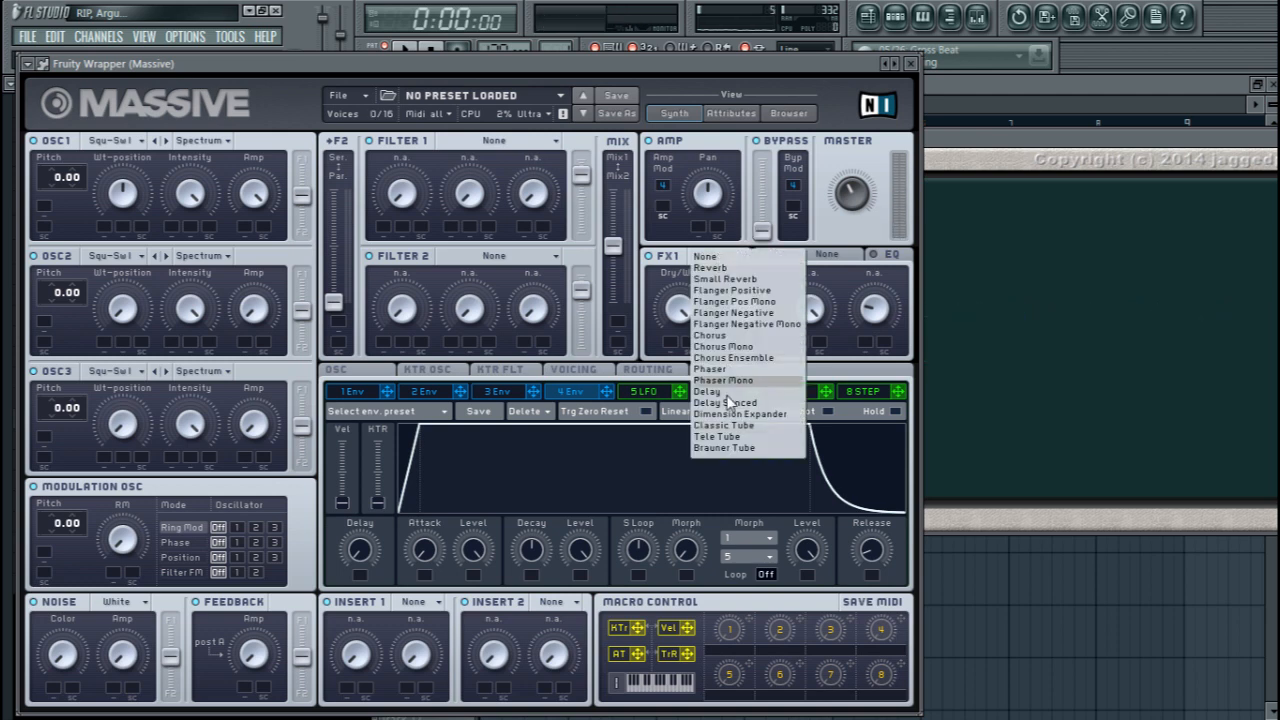
pyautogui.click(722, 438)
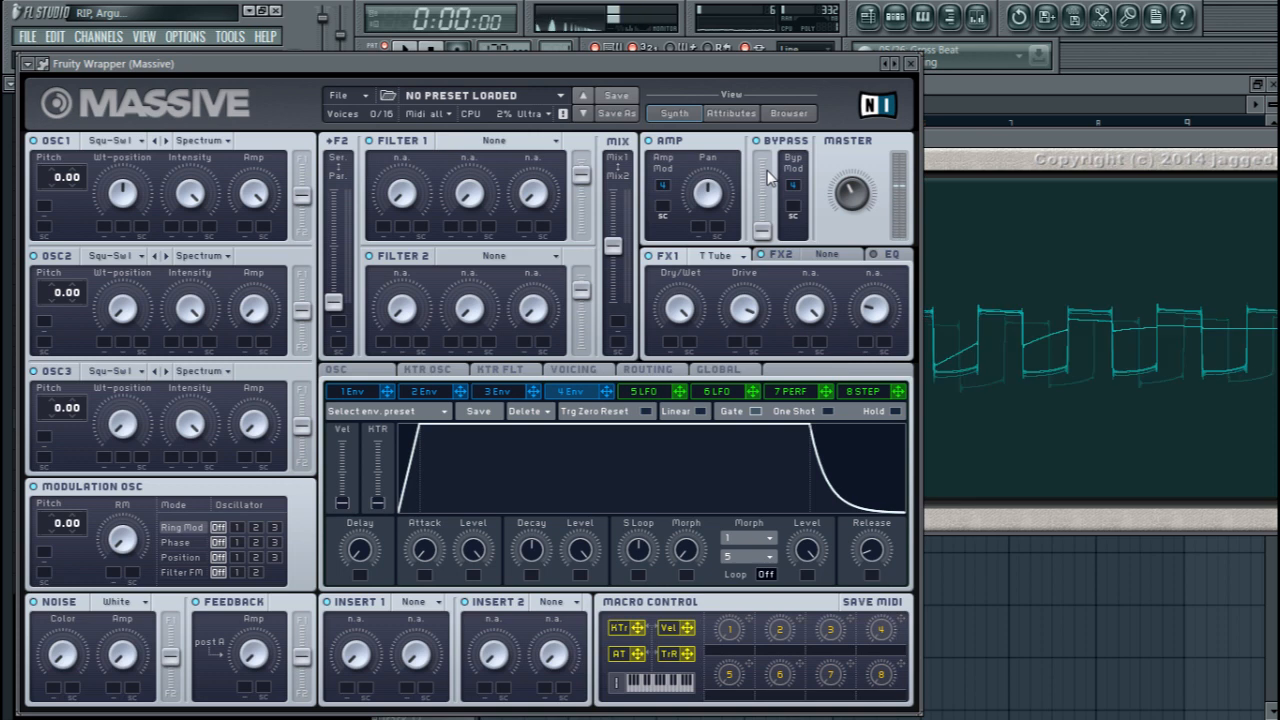
pyautogui.click(731, 255)
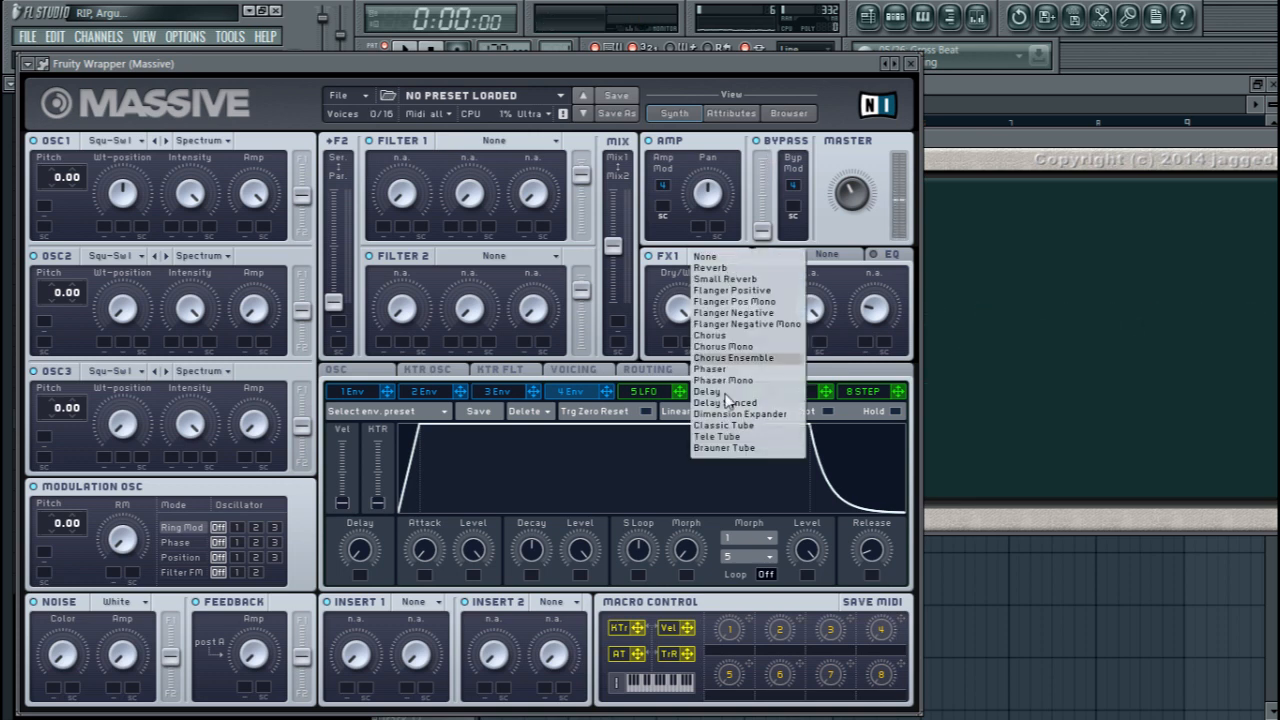
pyautogui.click(738, 449)
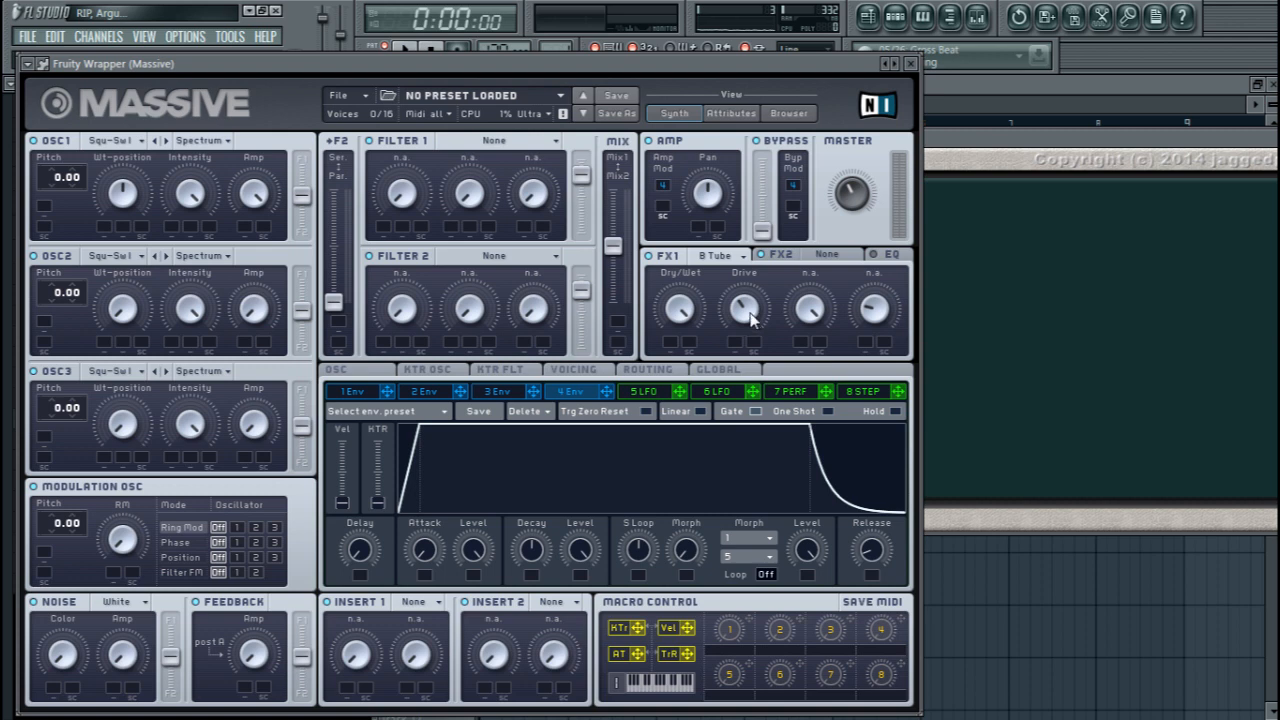
# Raise the Brauner Tube's Drive in FX1 to maximum.
pyautogui.moveTo(750, 313); pyautogui.dragTo(756, 344)
# Open the EQ and try out its Low Shelf and High Shelf controls.
pyautogui.click(875, 256)
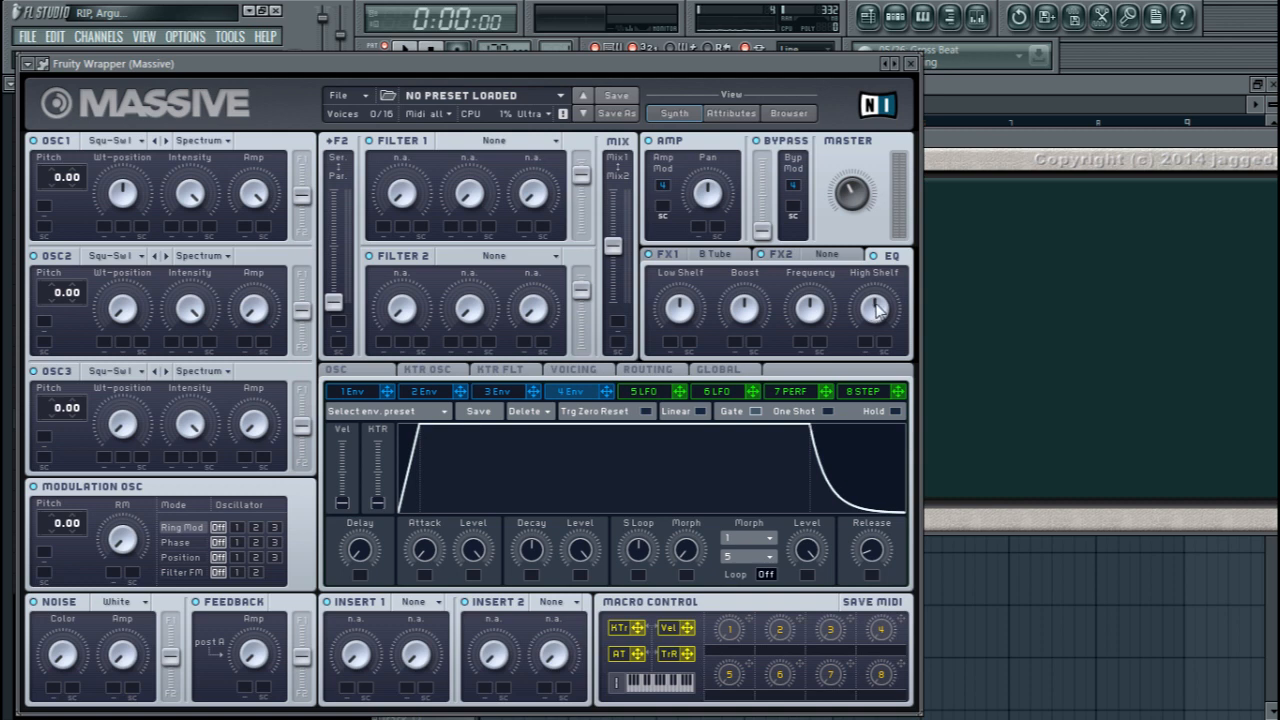
pyautogui.moveTo(684, 312); pyautogui.dragTo(680, 352)
pyautogui.moveTo(683, 311)
pyautogui.mouseDown()
pyautogui.moveTo(686, 411)
pyautogui.moveTo(682, 158)
pyautogui.moveTo(701, 299)
pyautogui.mouseUp()
pyautogui.moveTo(684, 312)
pyautogui.mouseDown()
pyautogui.moveTo(706, 412)
pyautogui.moveTo(680, 314)
pyautogui.moveTo(688, 208)
pyautogui.moveTo(699, 304)
pyautogui.mouseUp()
pyautogui.moveTo(877, 316)
pyautogui.mouseDown()
pyautogui.moveTo(867, 203)
pyautogui.moveTo(863, 370)
pyautogui.moveTo(865, 320)
pyautogui.mouseUp()
# Play a note while sweeping the EQ Frequency up and down, and raise the Boost to maximum.
pyautogui.moveTo(811, 312)
pyautogui.mouseDown()
pyautogui.moveTo(811, 380)
pyautogui.moveTo(800, 259)
pyautogui.moveTo(800, 305)
pyautogui.mouseUp()
pyautogui.moveTo(810, 317); pyautogui.dragTo(792, 268)
pyautogui.press('z')
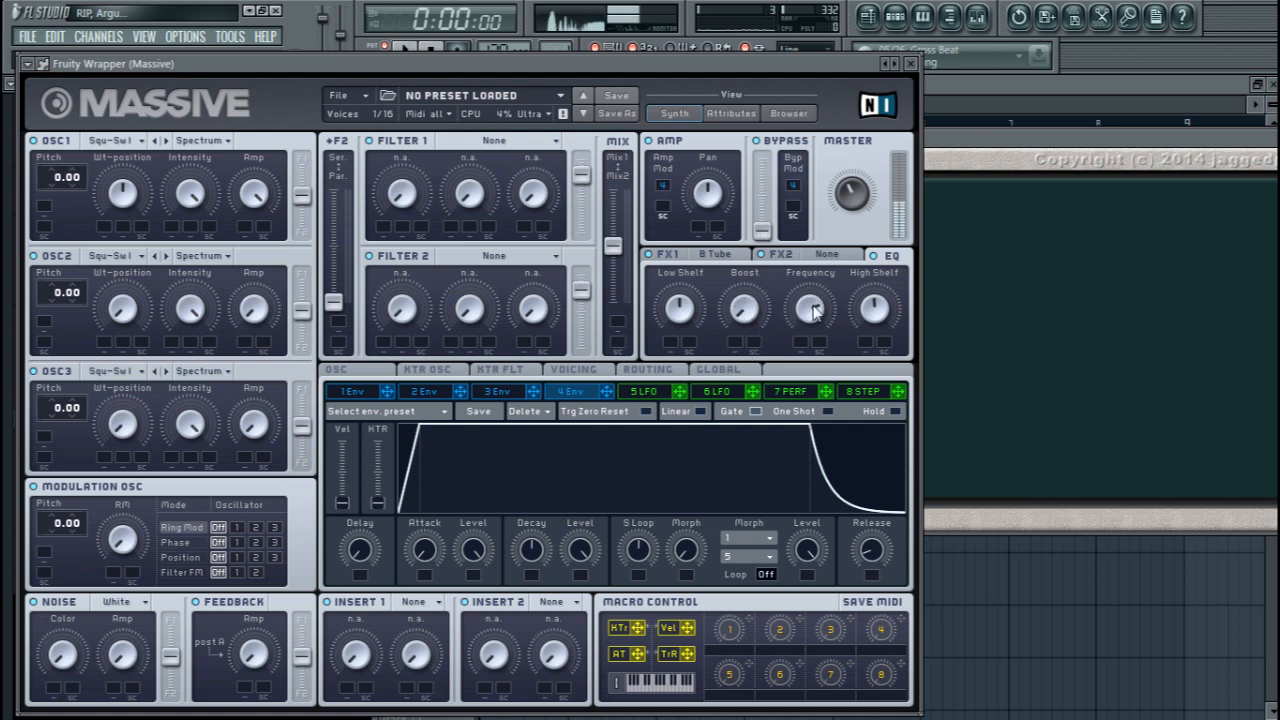
pyautogui.moveTo(818, 335); pyautogui.dragTo(818, 370)
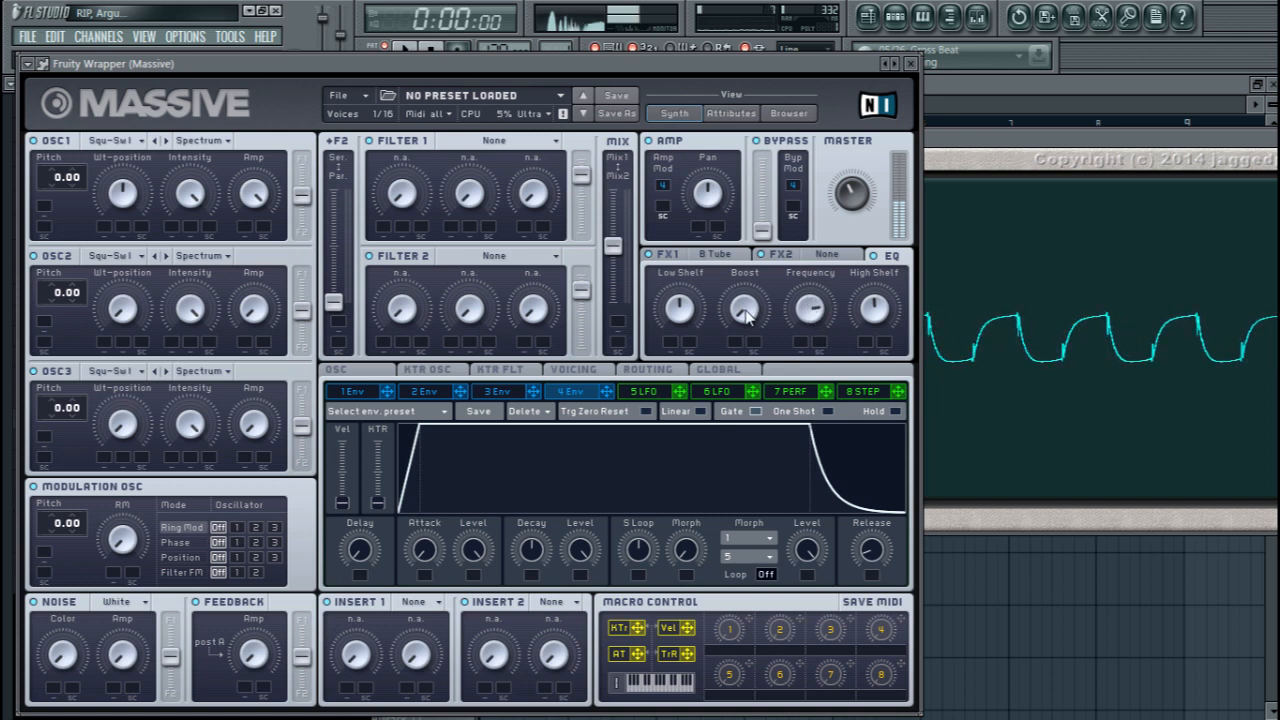
pyautogui.moveTo(743, 288); pyautogui.dragTo(762, 188)
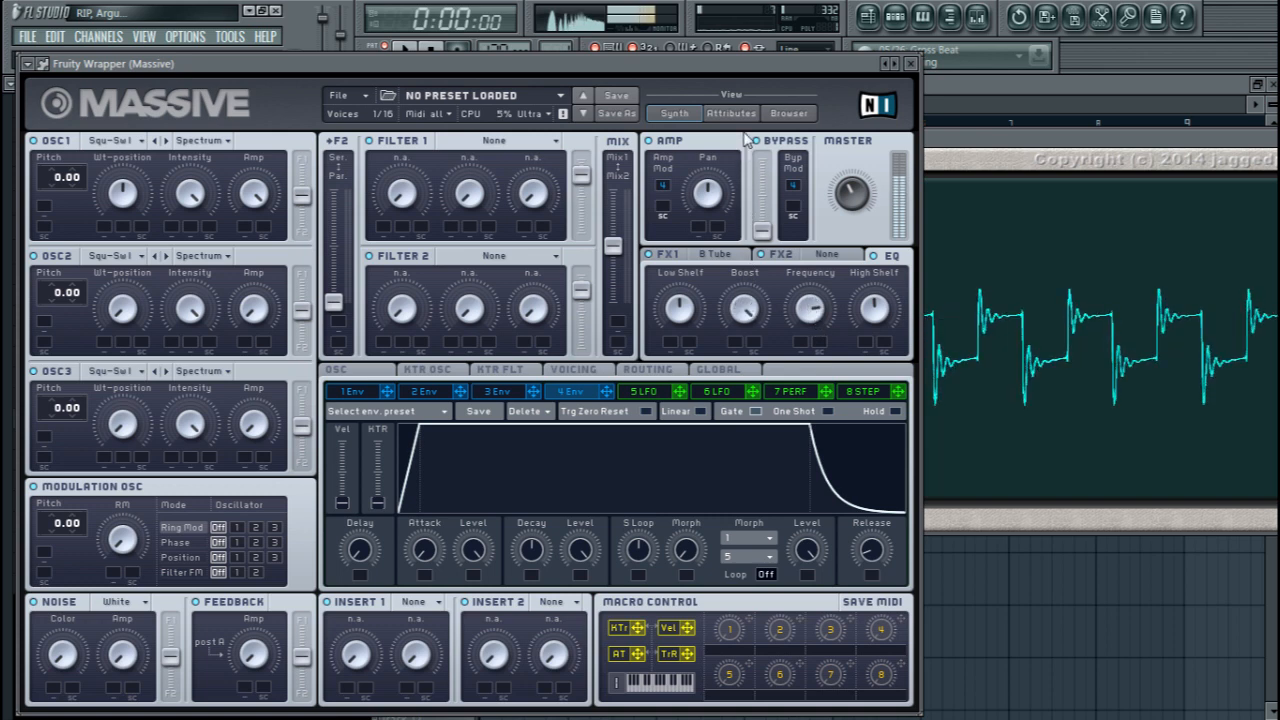
pyautogui.moveTo(818, 333)
pyautogui.mouseDown()
pyautogui.moveTo(825, 371)
pyautogui.moveTo(819, 319)
pyautogui.moveTo(818, 355)
pyautogui.mouseUp()
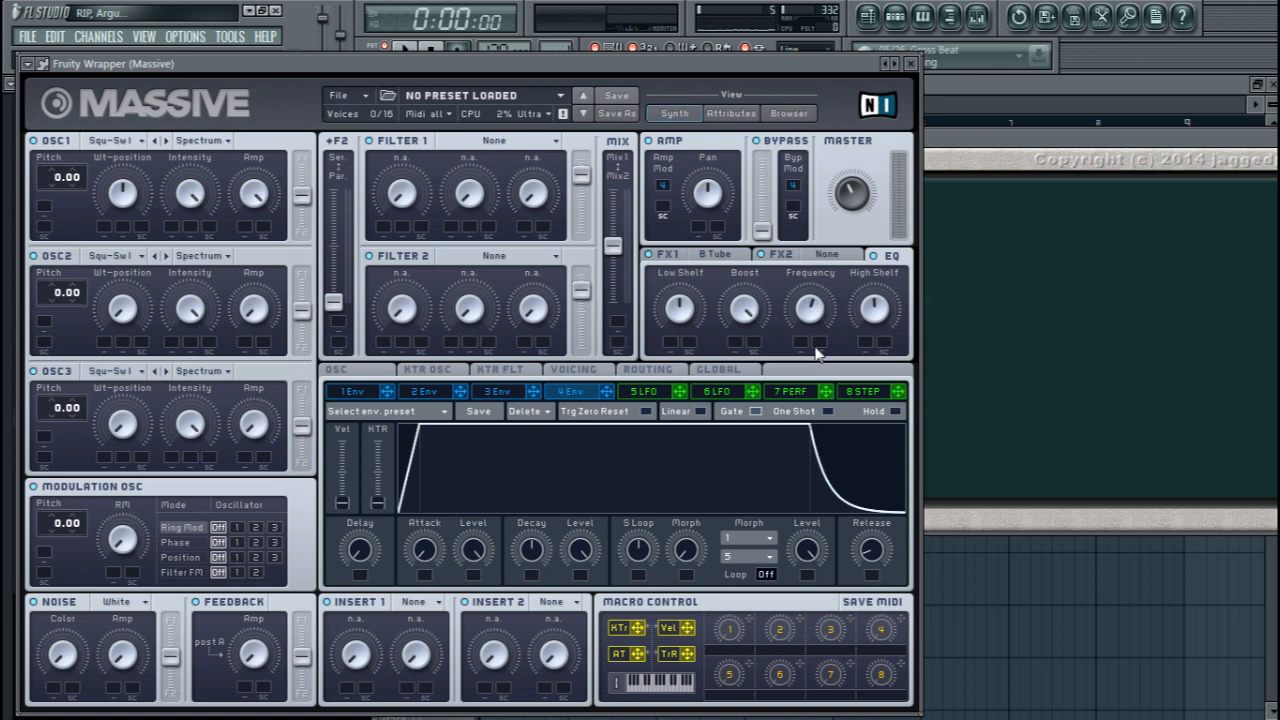
# Return to FX1 and review its list of effects, keeping Brauner Tube selected.
pyautogui.click(703, 258)
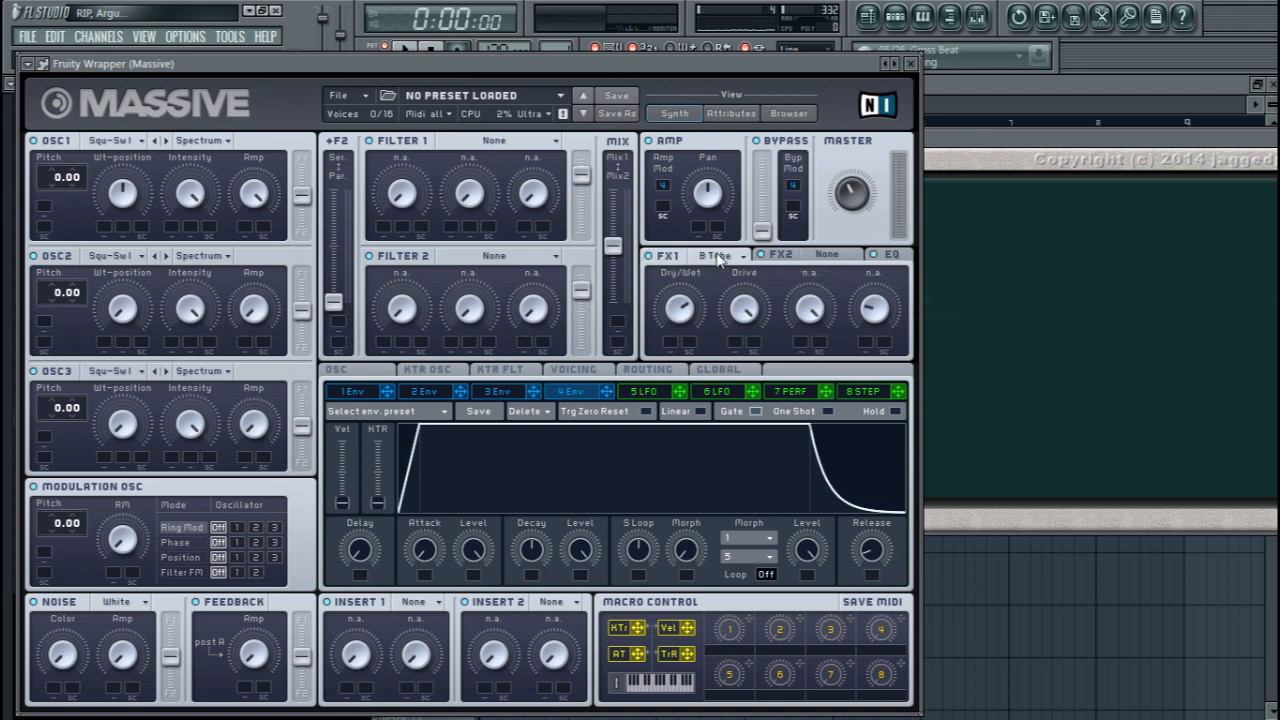
pyautogui.click(735, 256)
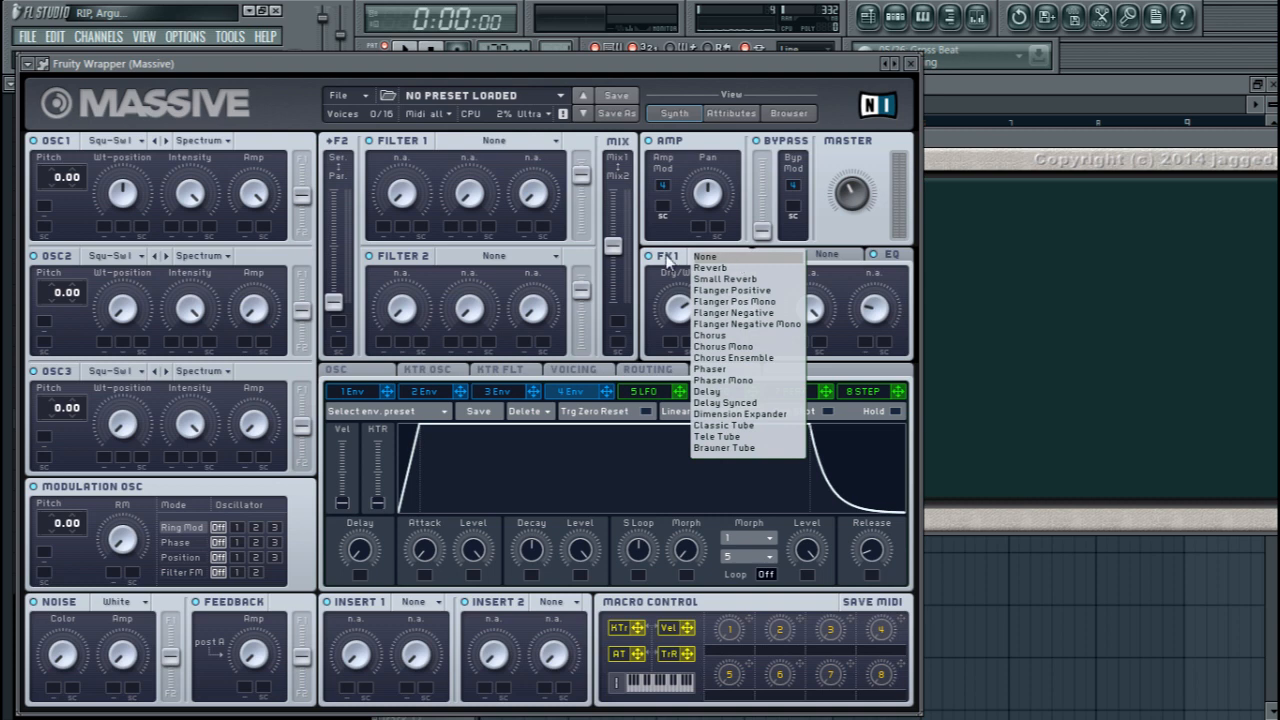
pyautogui.click(724, 447)
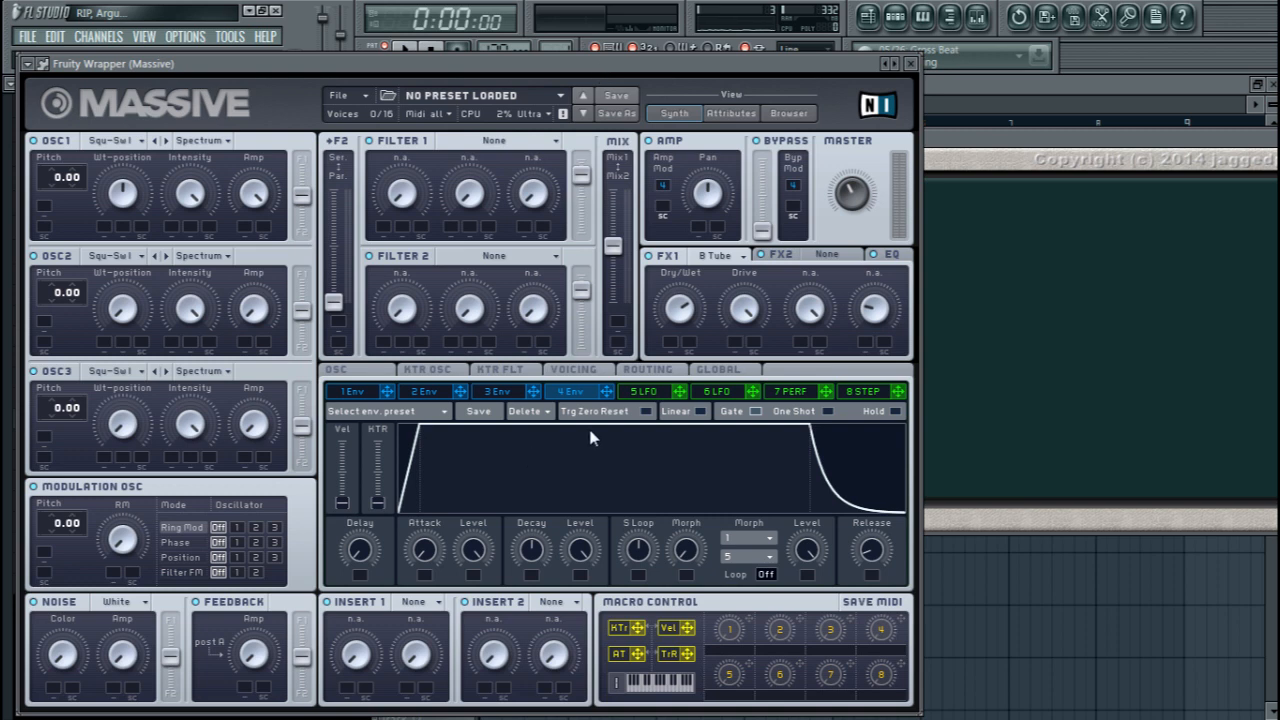
# Examine the Routing page's signal flow, and look at the FX1 and FX2 effect slots.
pyautogui.click(648, 371)
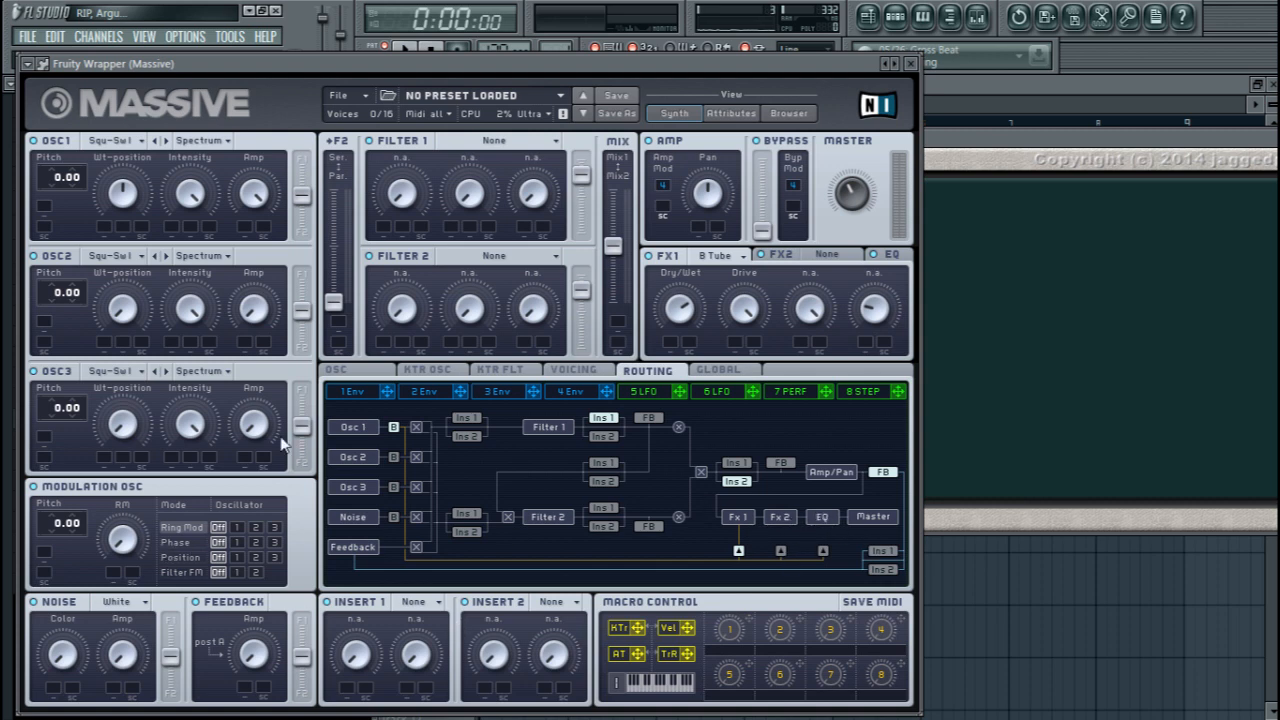
pyautogui.moveTo(310, 63); pyautogui.dragTo(313, 49)
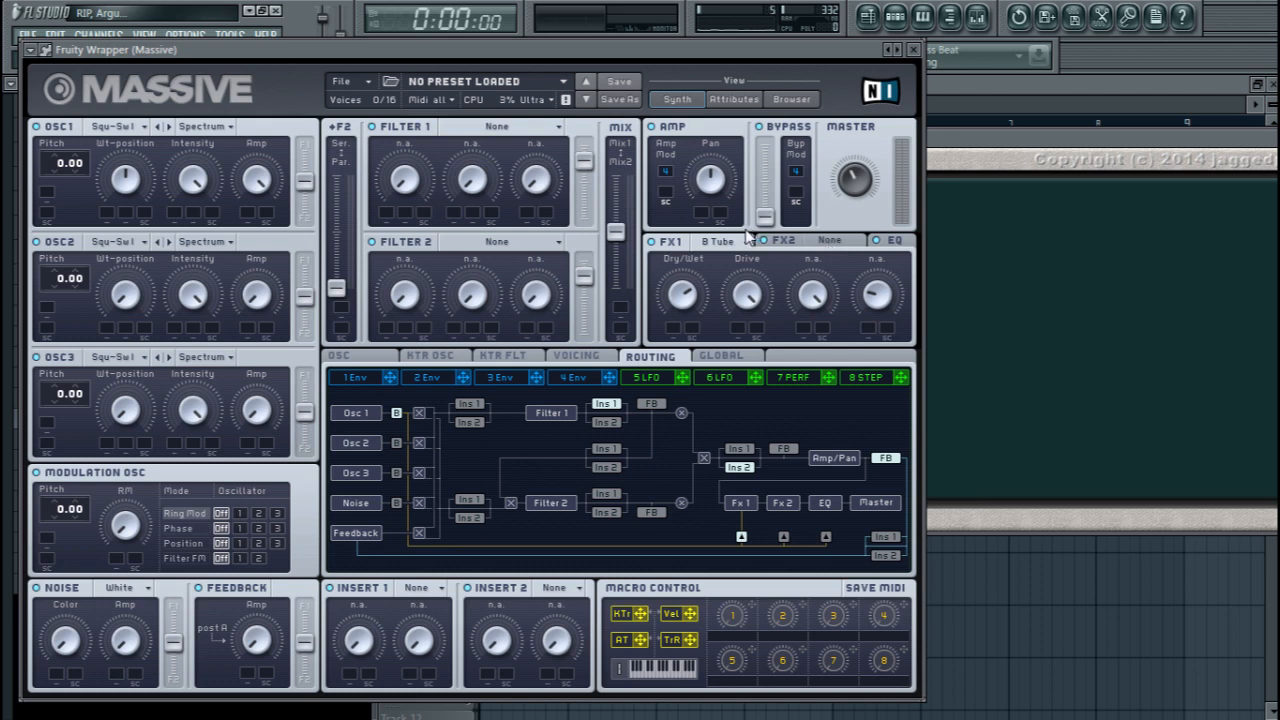
pyautogui.click(729, 241)
pyautogui.click(699, 67)
pyautogui.click(790, 243)
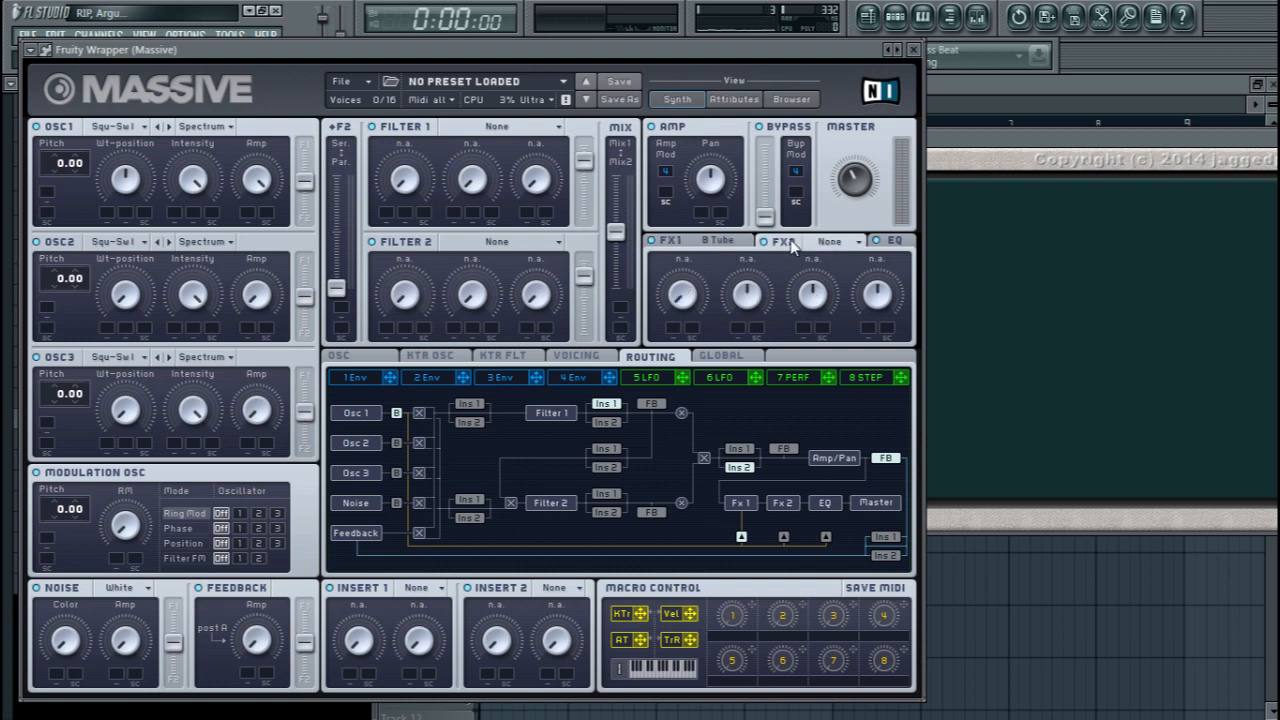
pyautogui.click(671, 243)
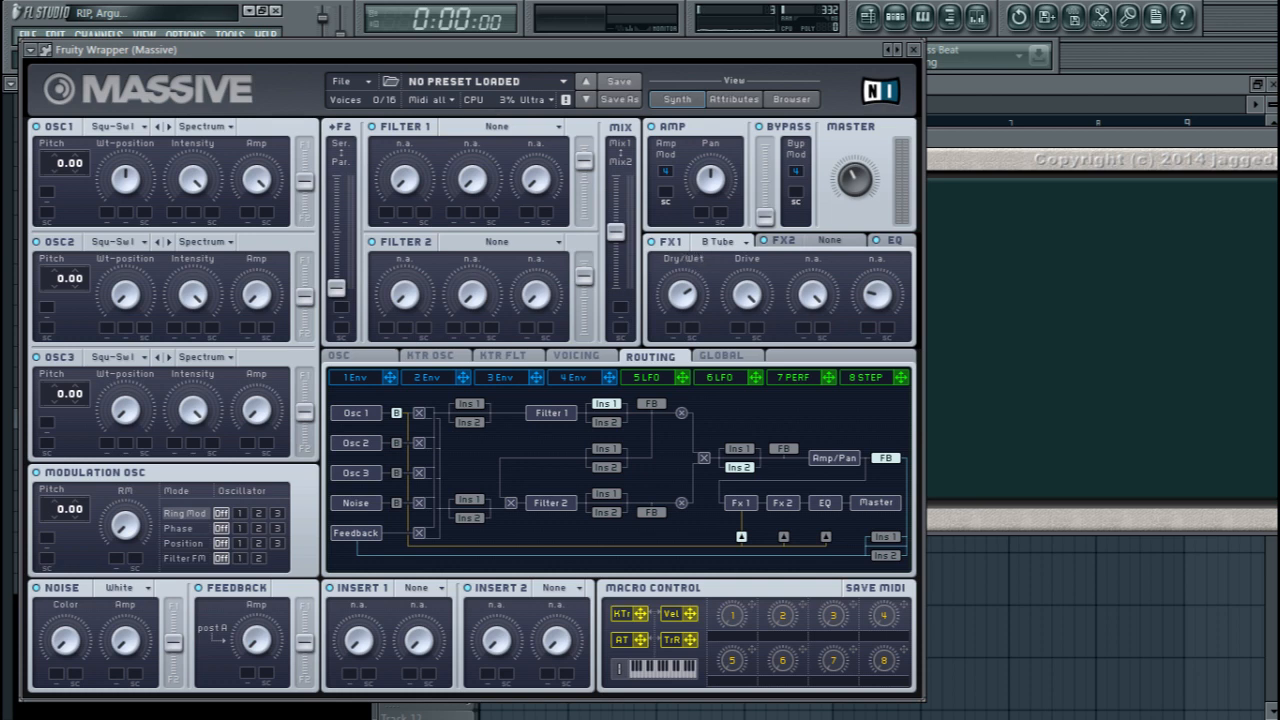
# View the Voicing settings and the OSC page's glide, pitchbend, phase and vibrato settings.
pyautogui.click(588, 360)
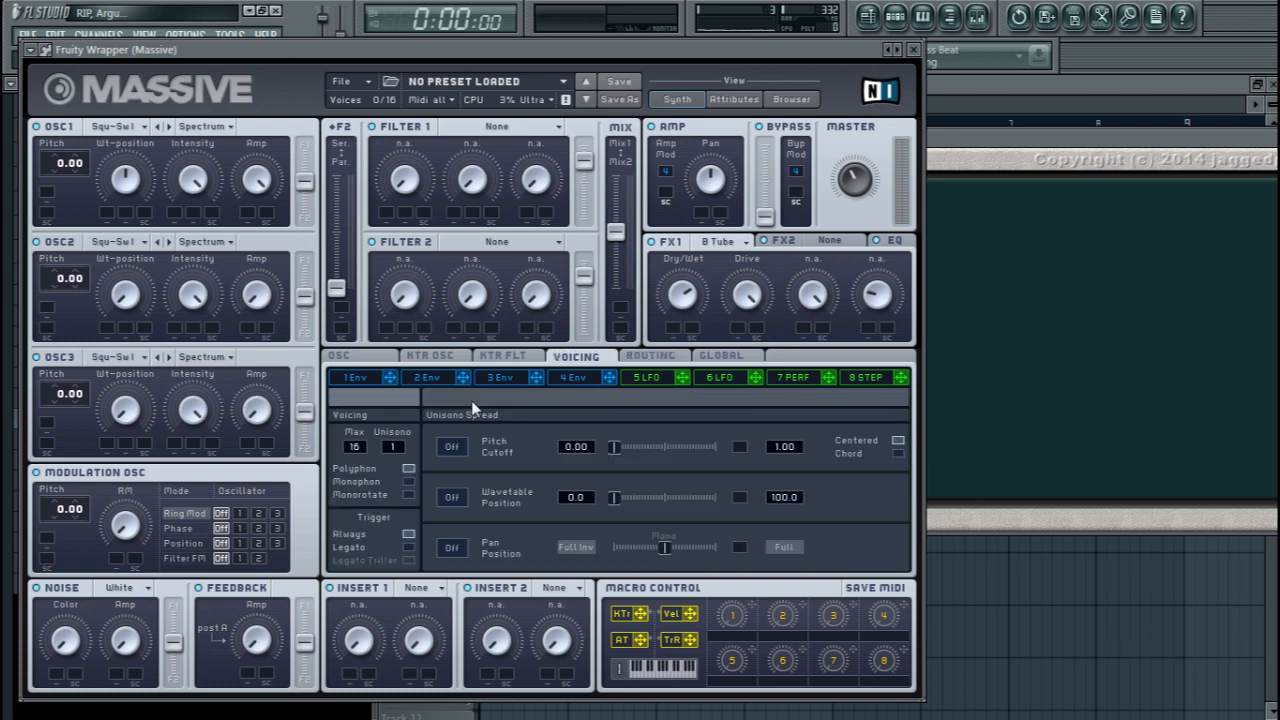
pyautogui.click(366, 357)
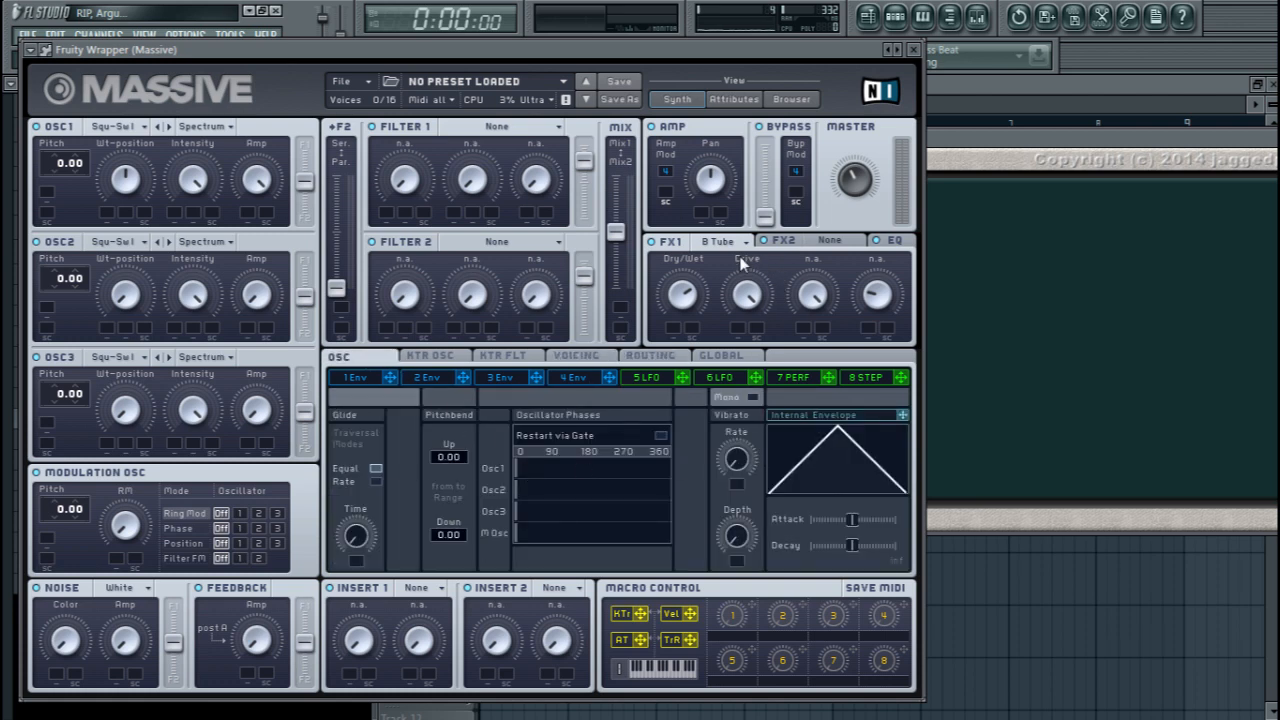